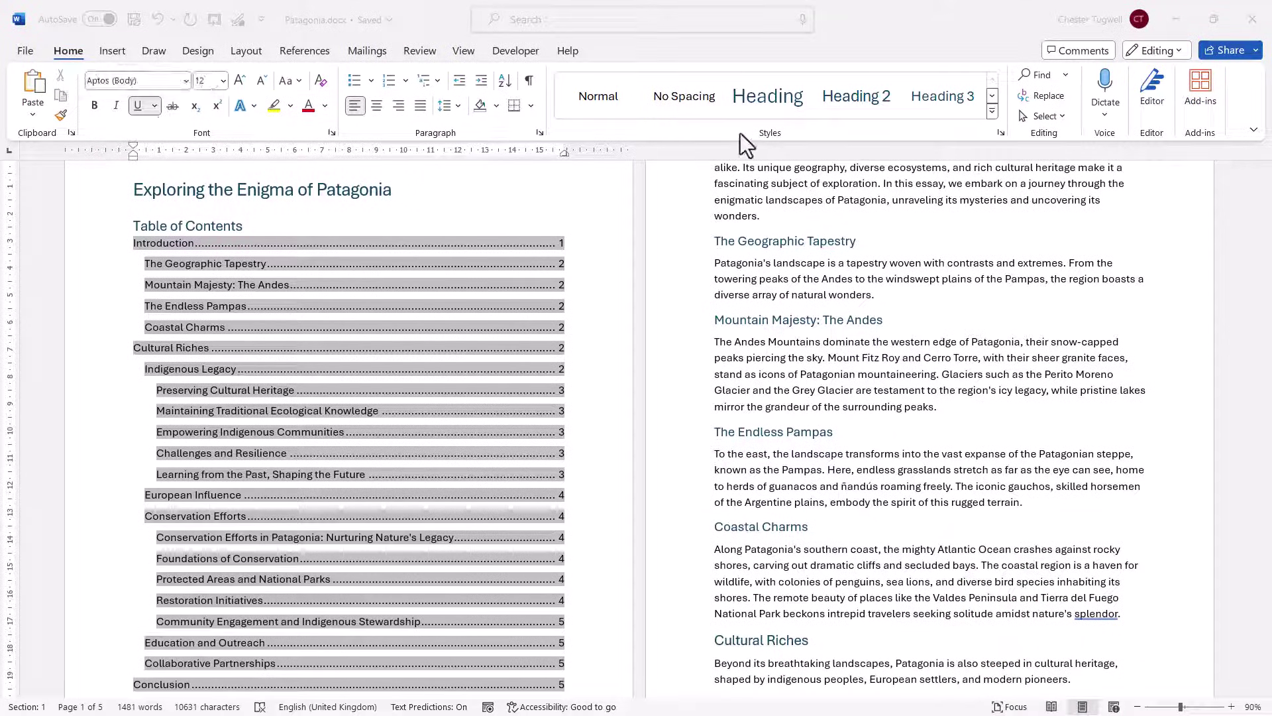
Open the Styles pane and locate the TOC 1 style in the list.
click(1000, 133)
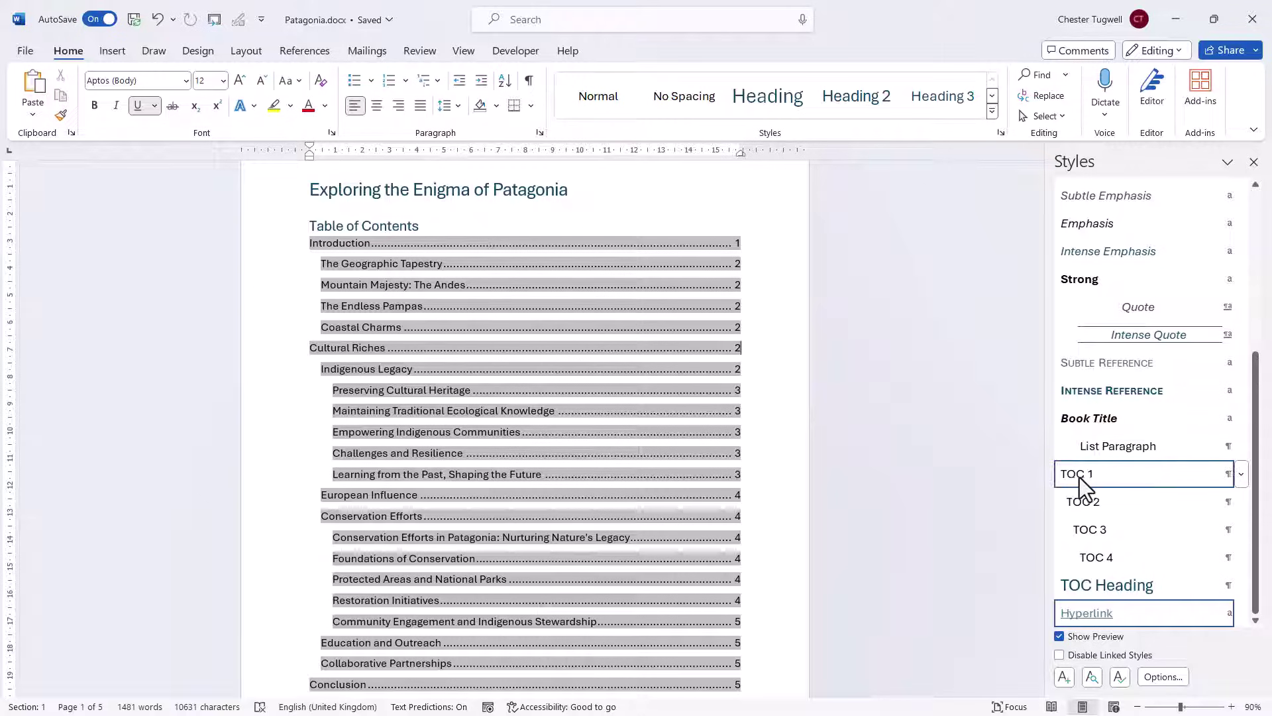
mouse_move(1081, 484)
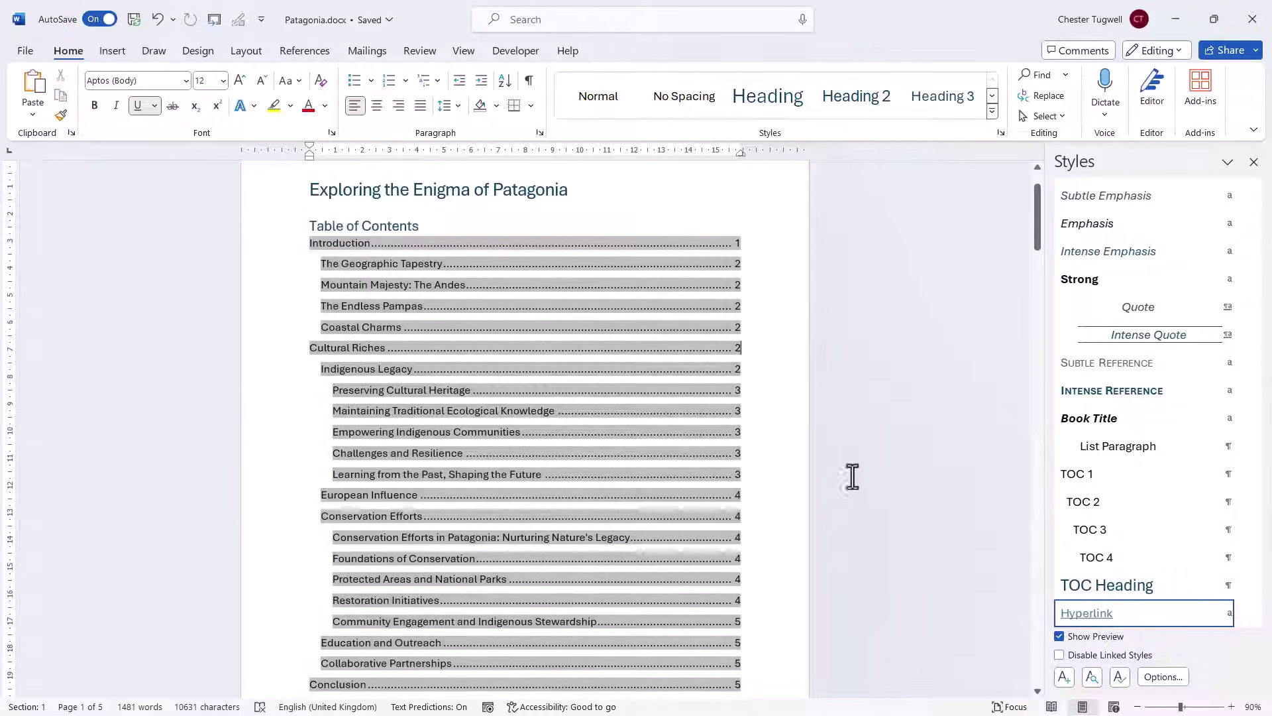
mouse_move(1170, 474)
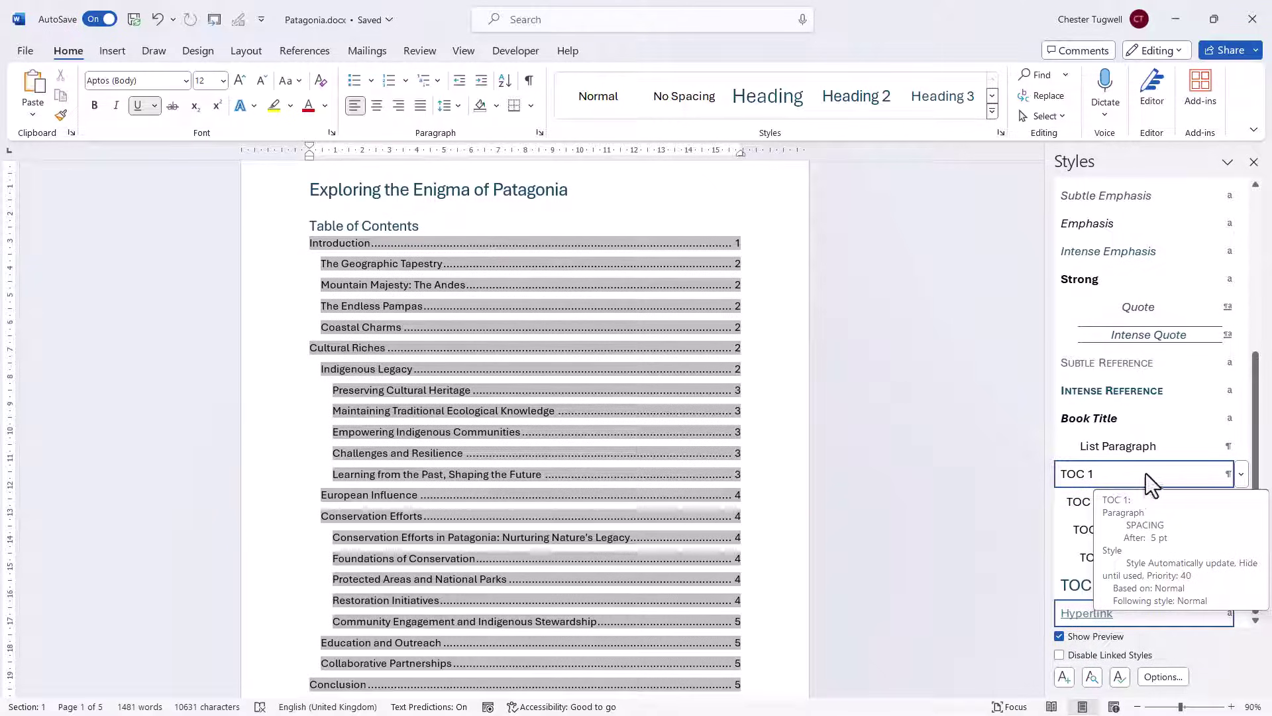
Modify the TOC 1 style to use an 18 pt bold font.
click(1240, 474)
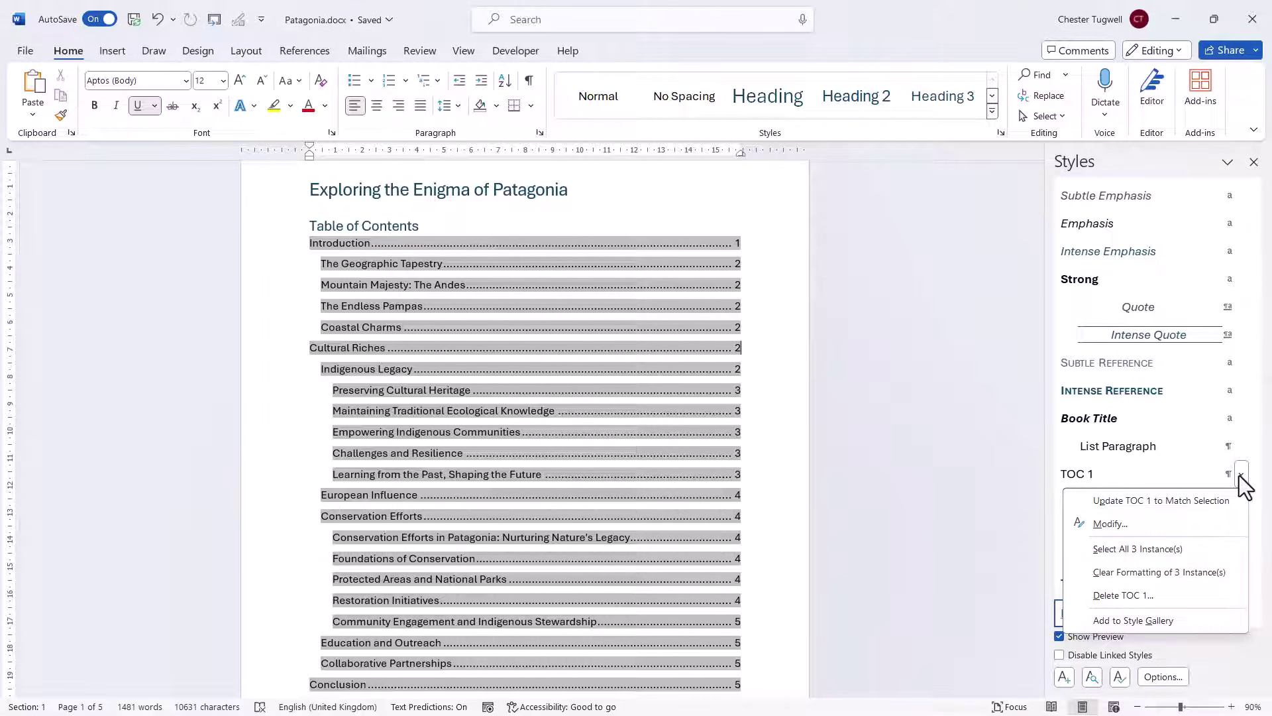
click(1117, 526)
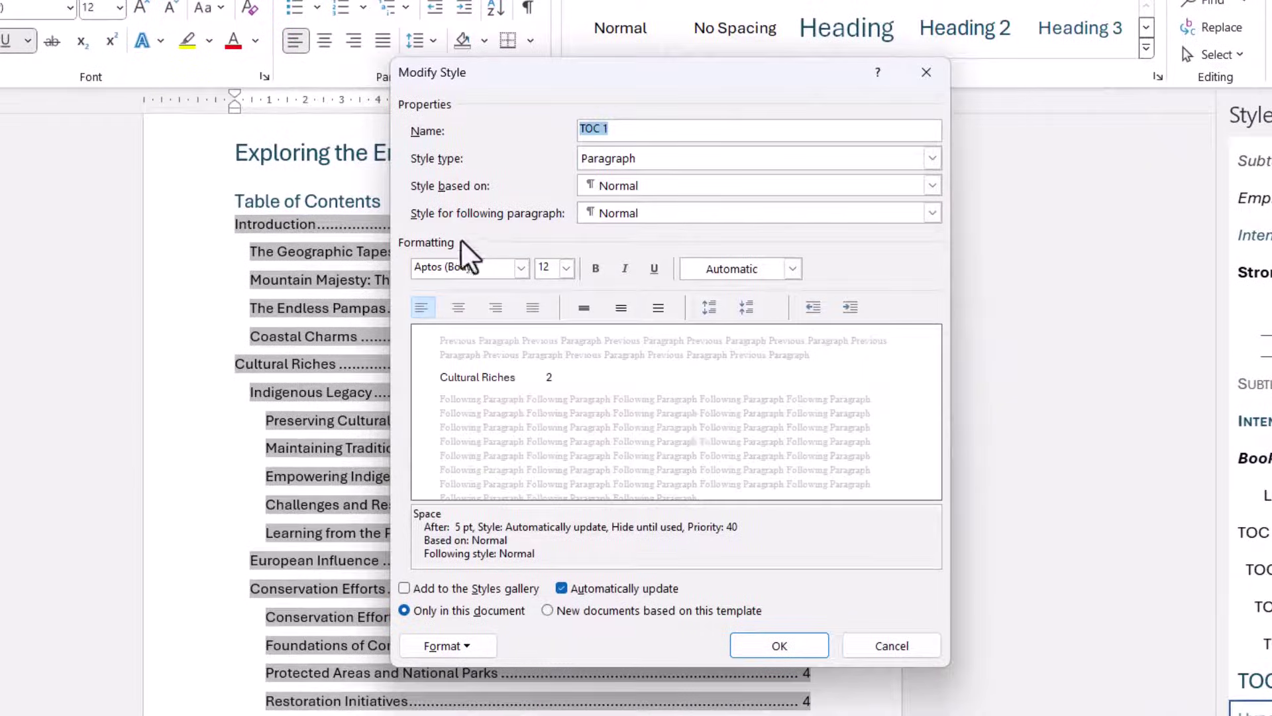
click(564, 269)
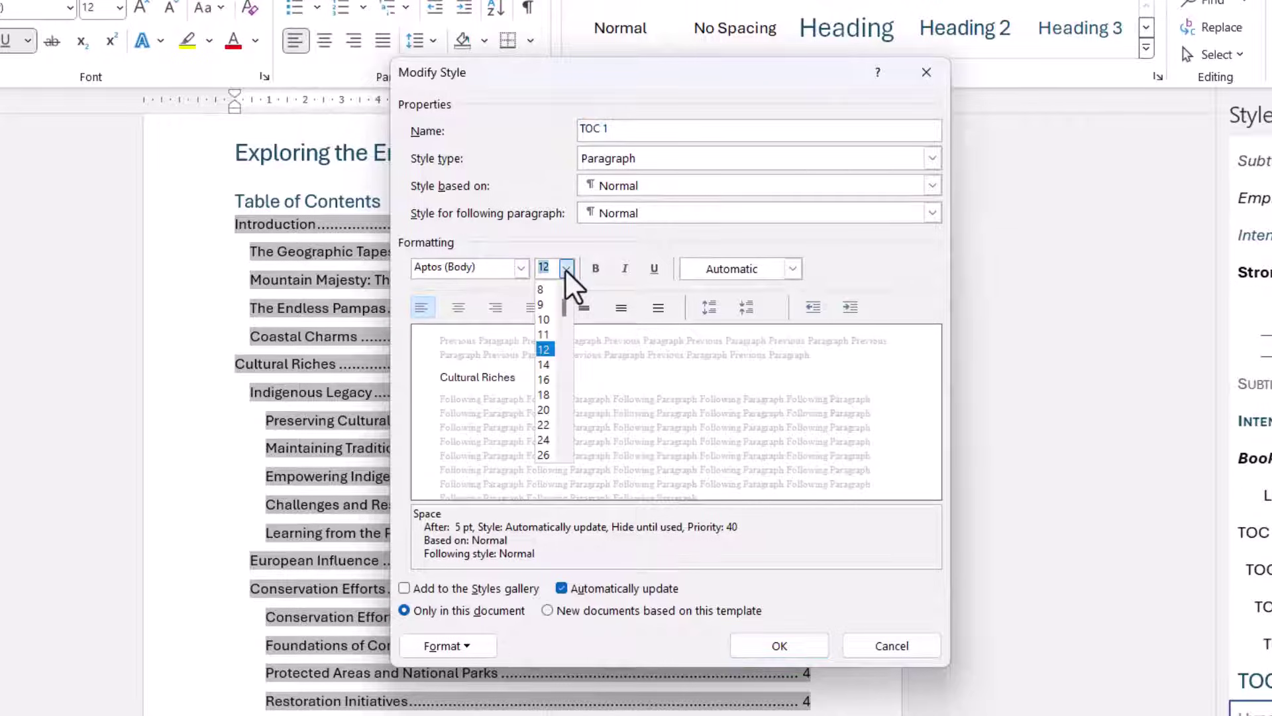
click(543, 393)
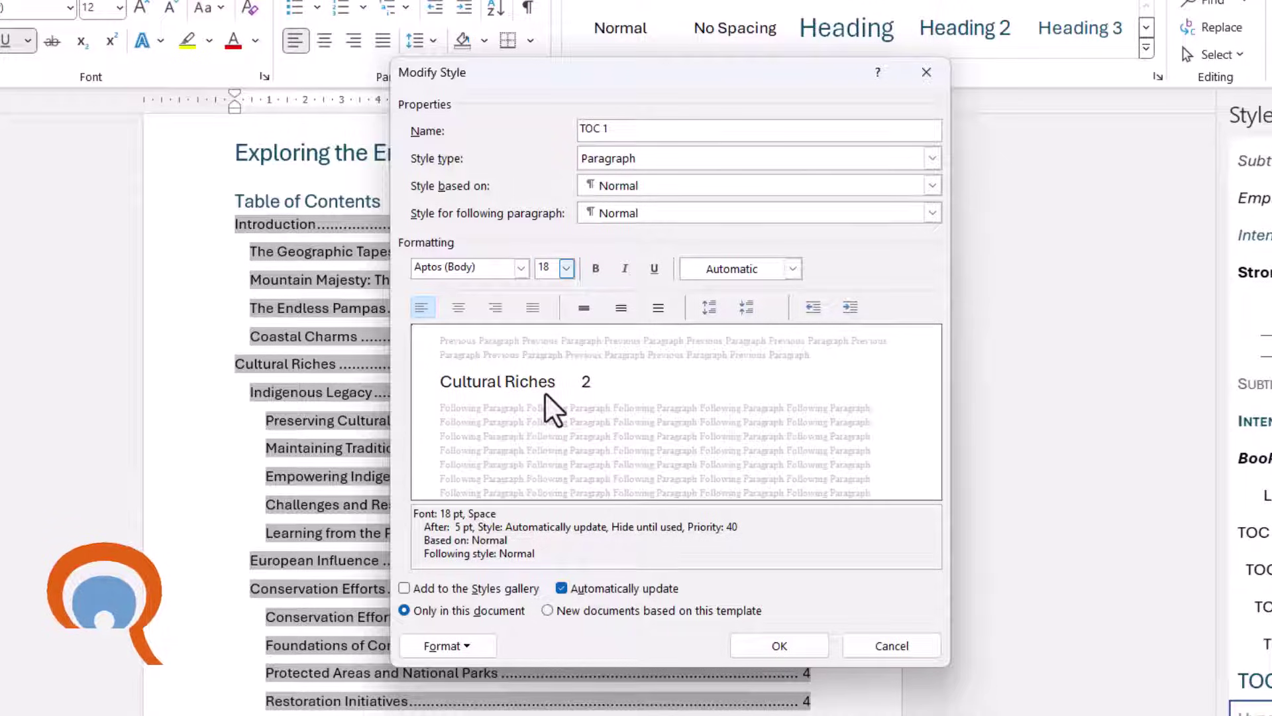
click(598, 269)
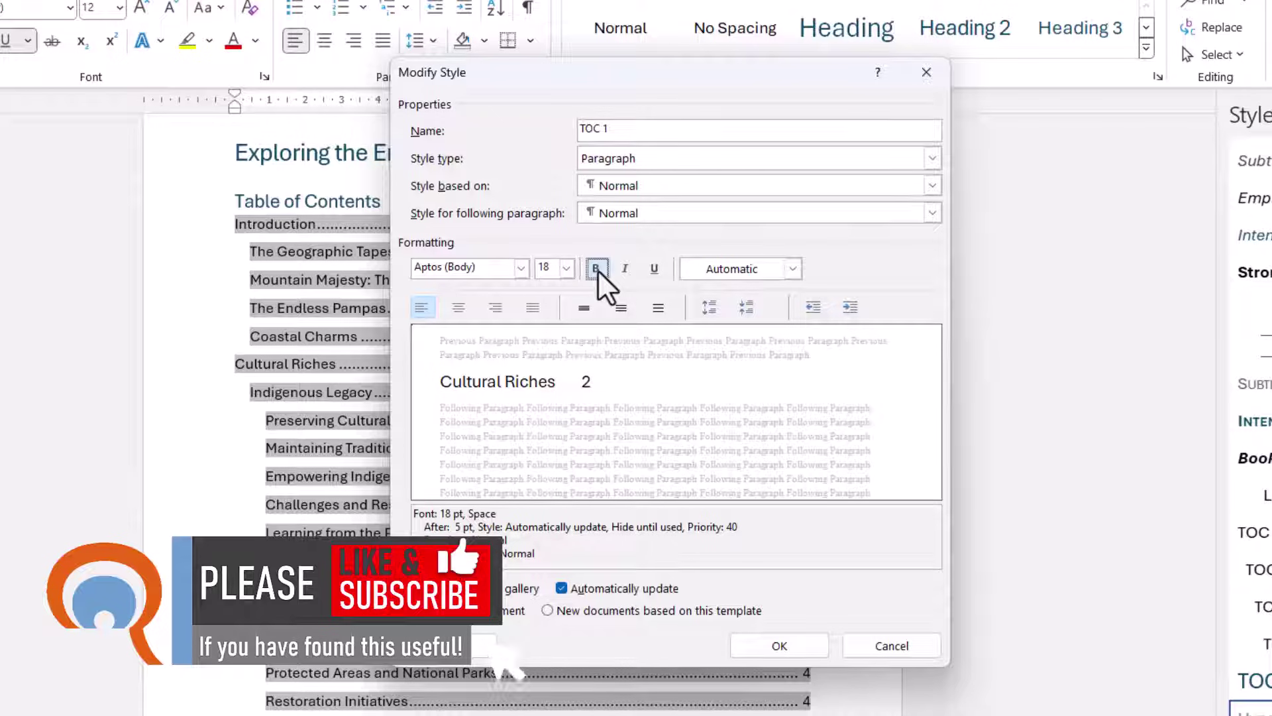
click(801, 640)
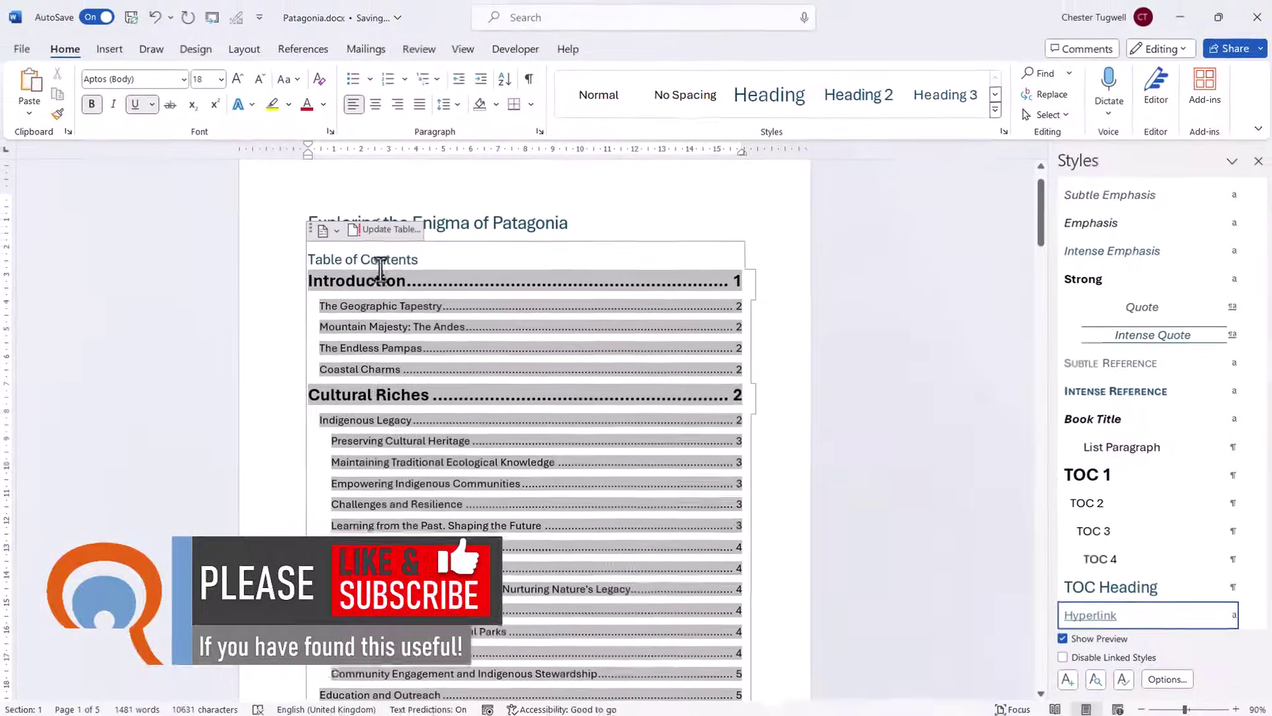
scroll(376, 472, down, 2)
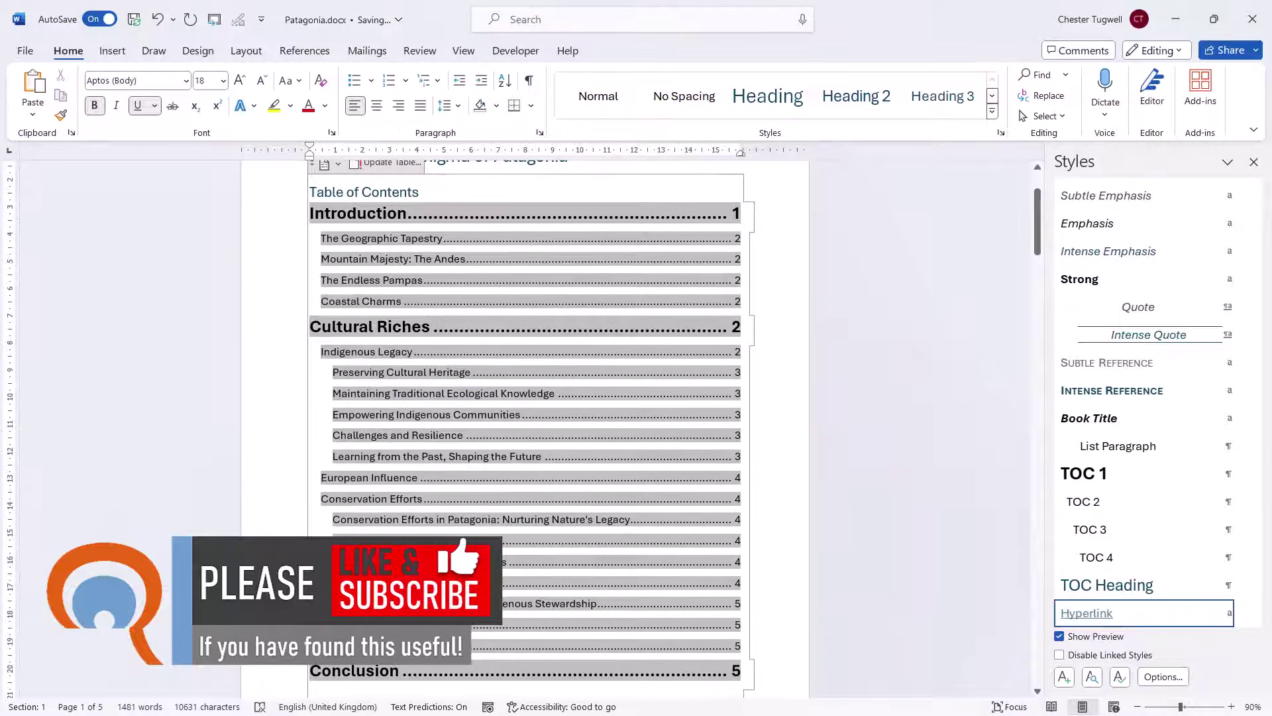
scroll(376, 335, up, 2)
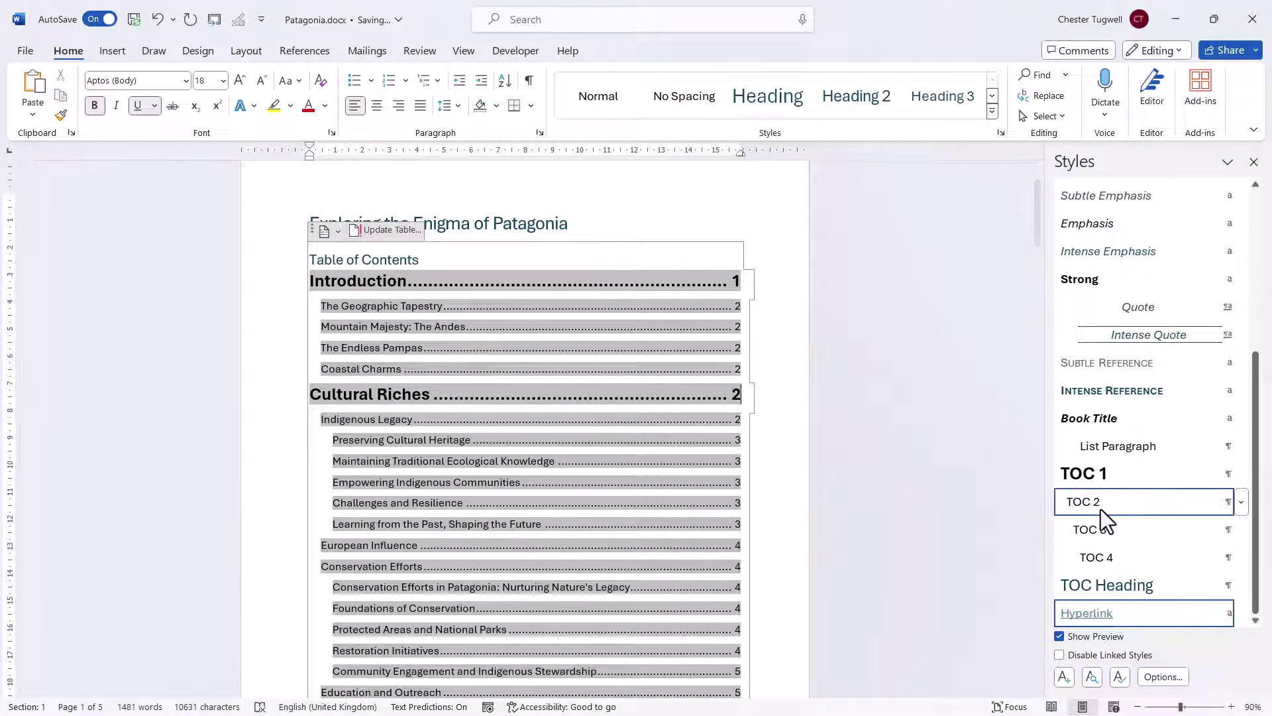
Modify the TOC 2 style to a 14 pt font size.
click(1242, 509)
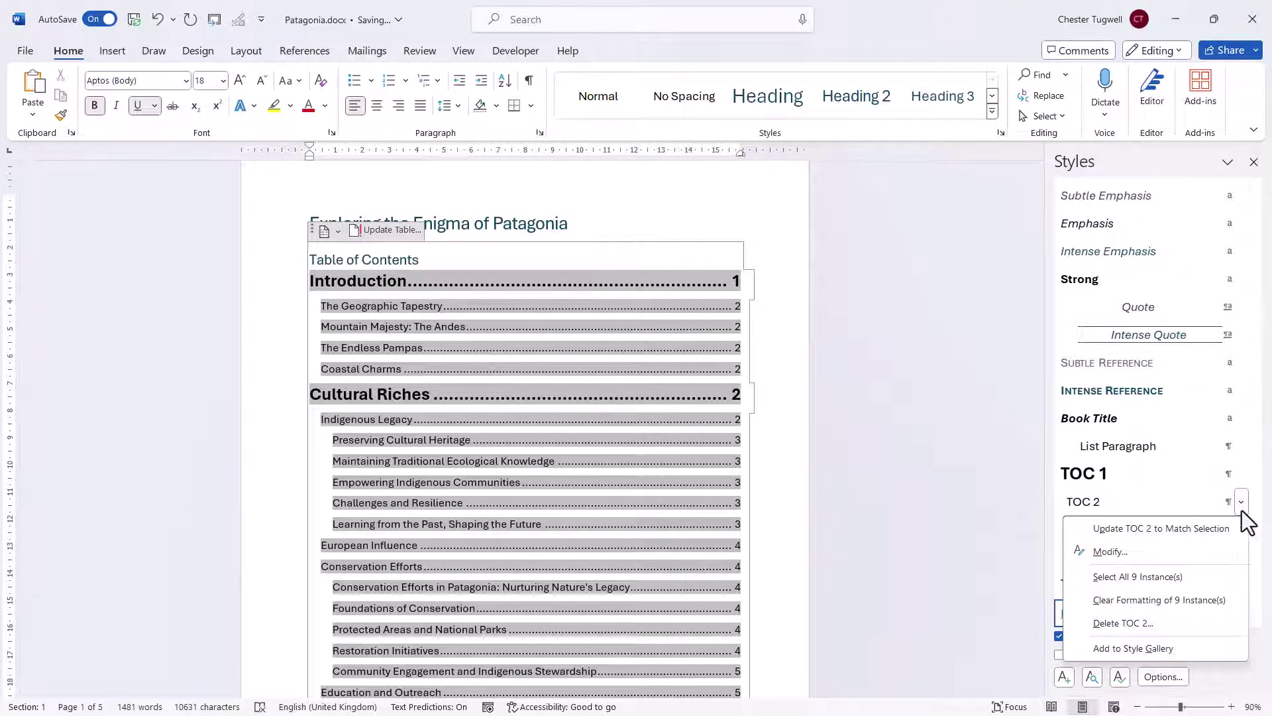
click(1111, 549)
click(557, 274)
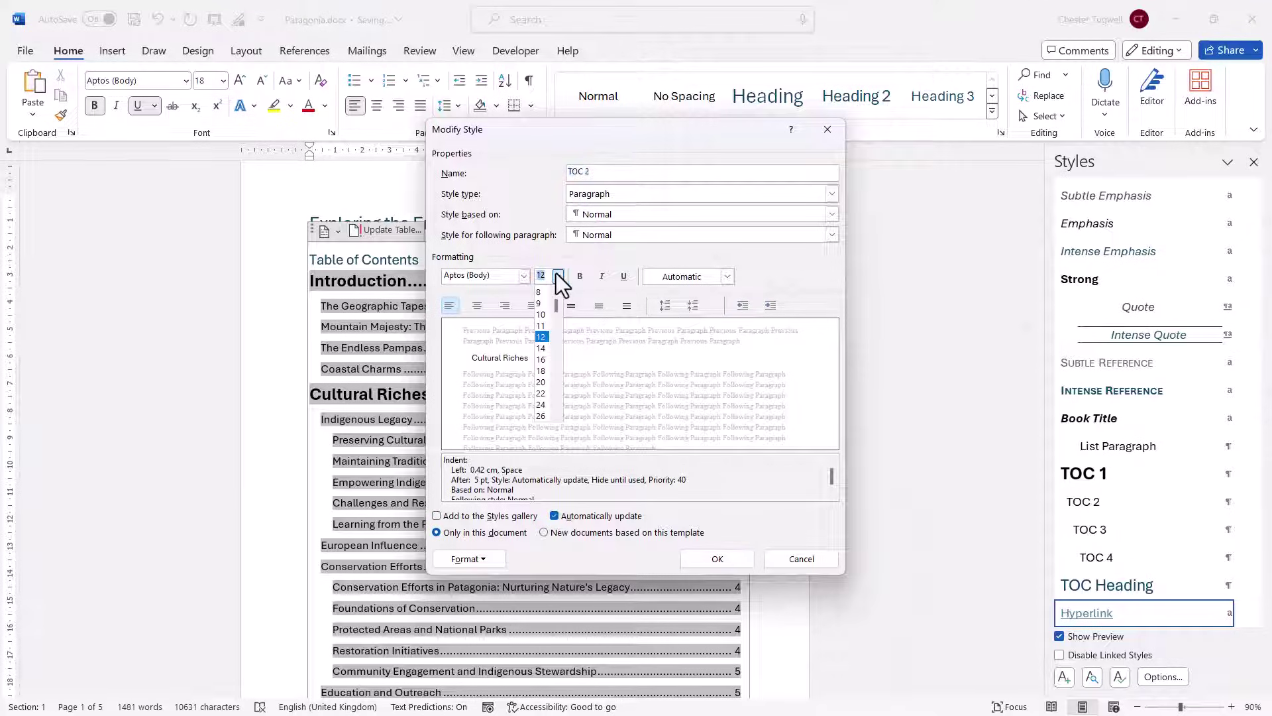
click(543, 348)
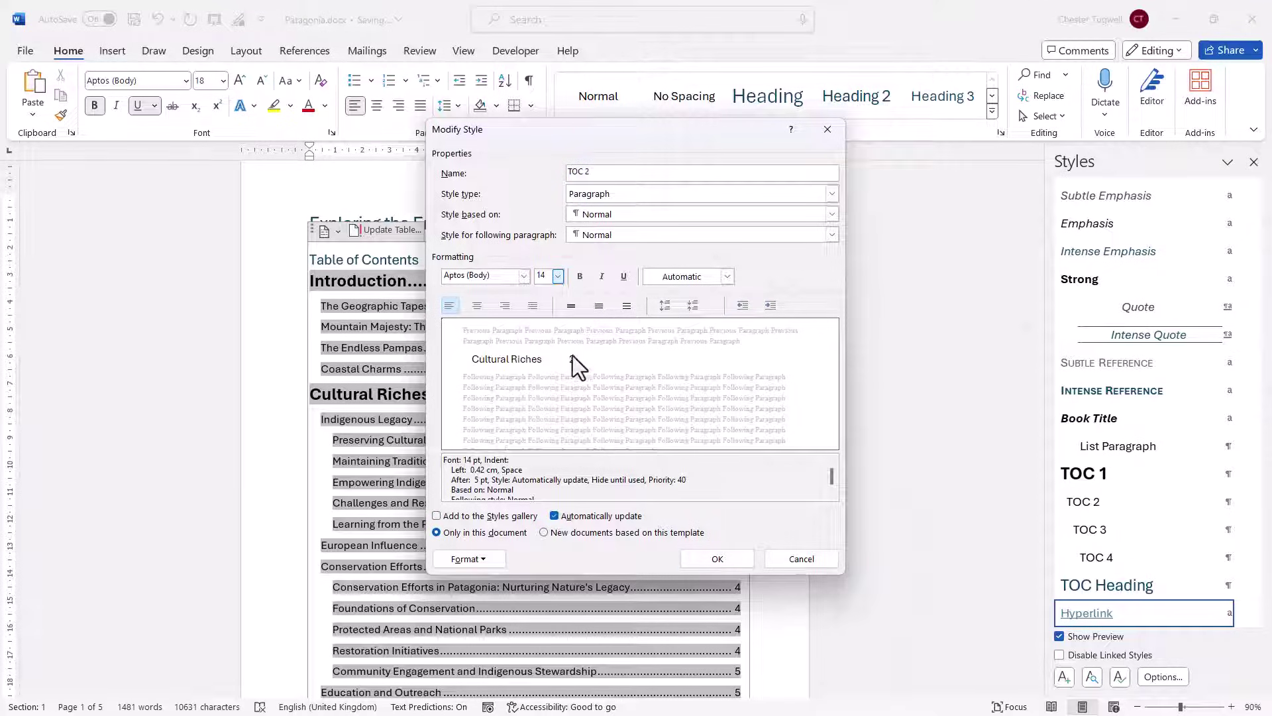
click(722, 562)
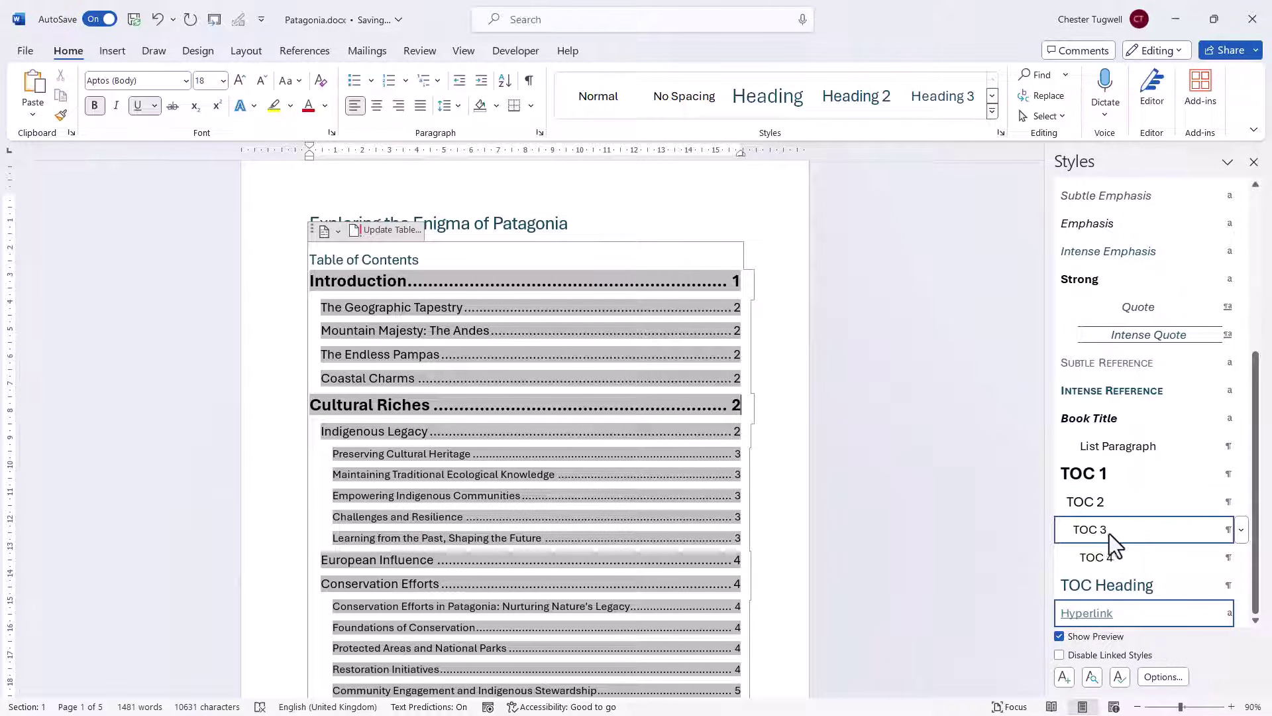
Modify the TOC 3 style's font to italic.
mouse_move(1109, 534)
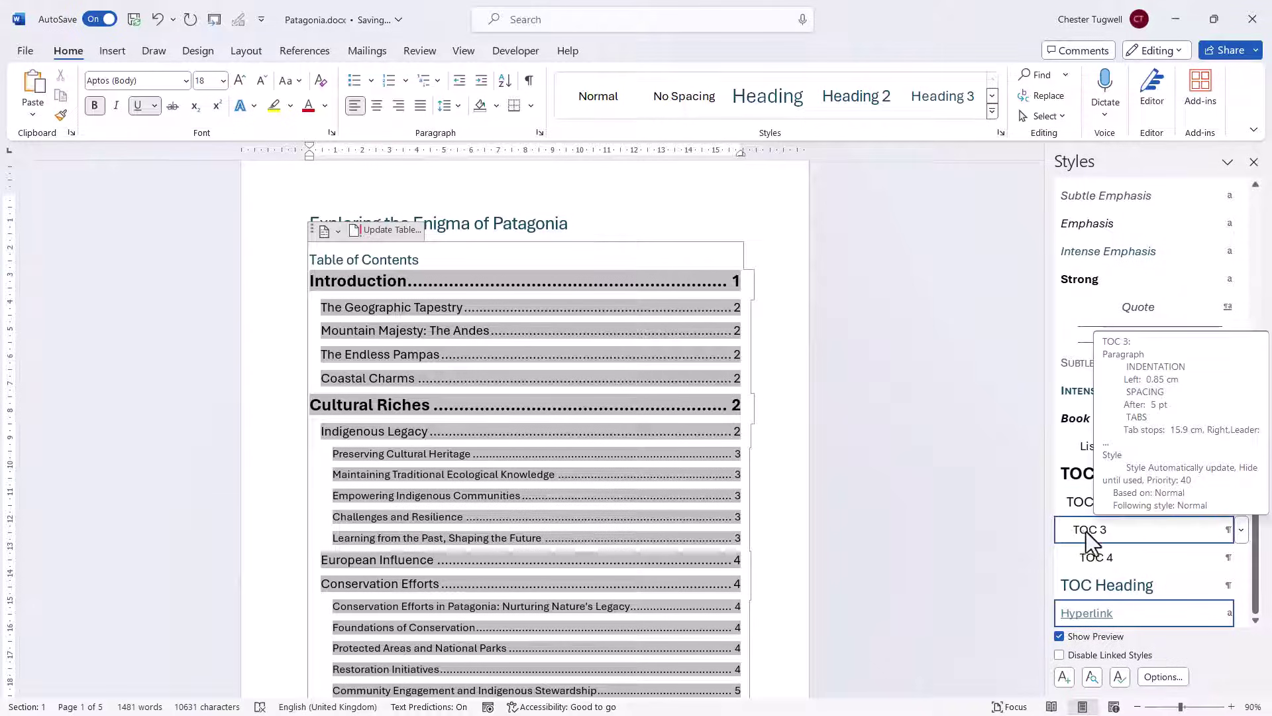
click(1248, 535)
click(1136, 579)
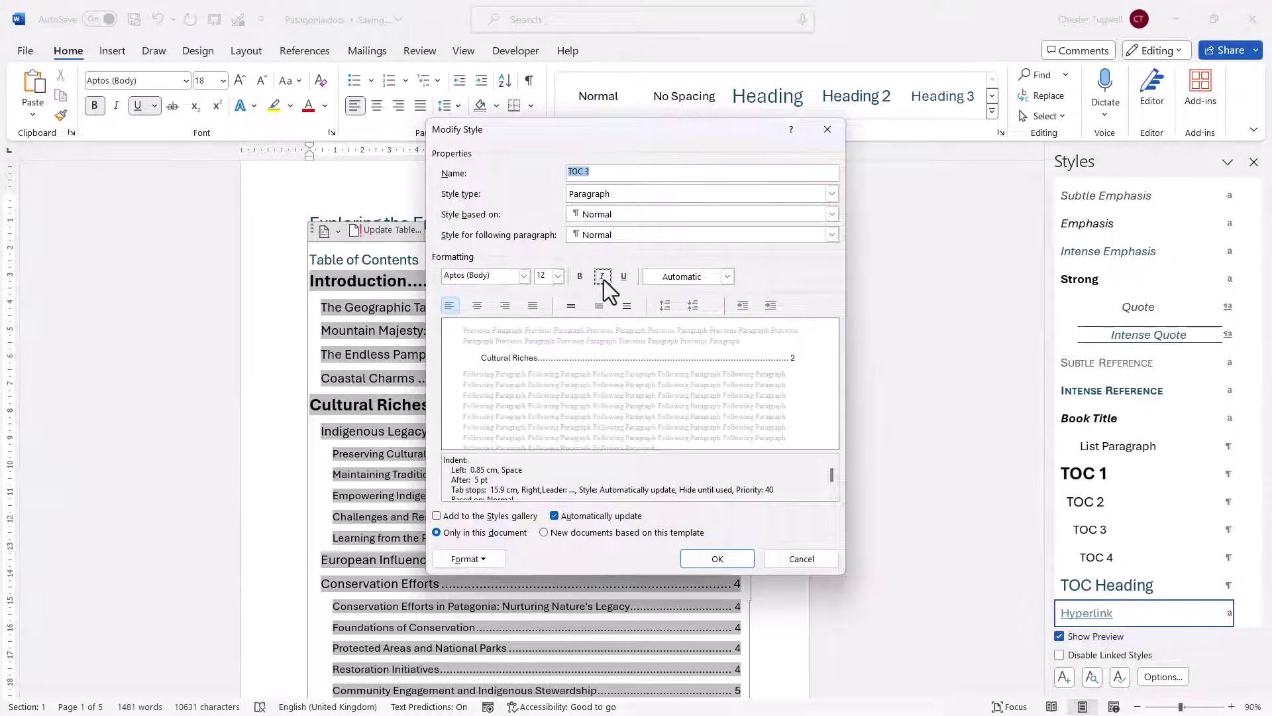
click(603, 277)
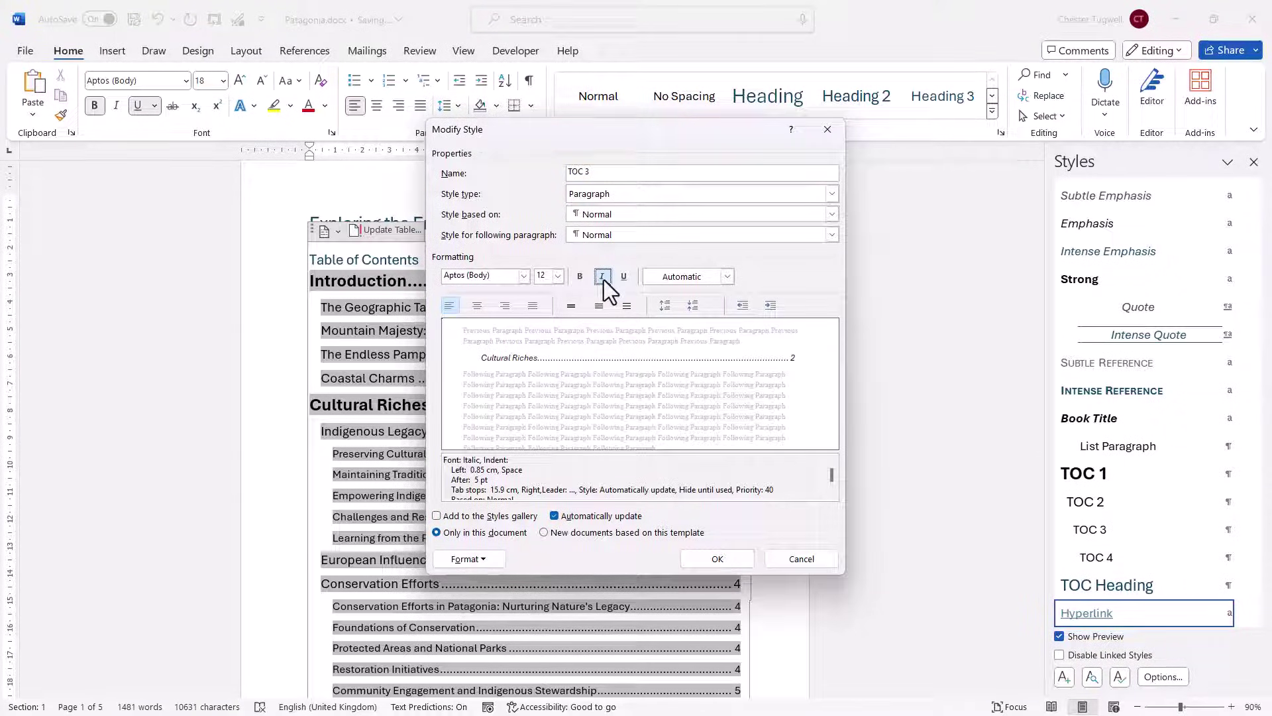
click(707, 563)
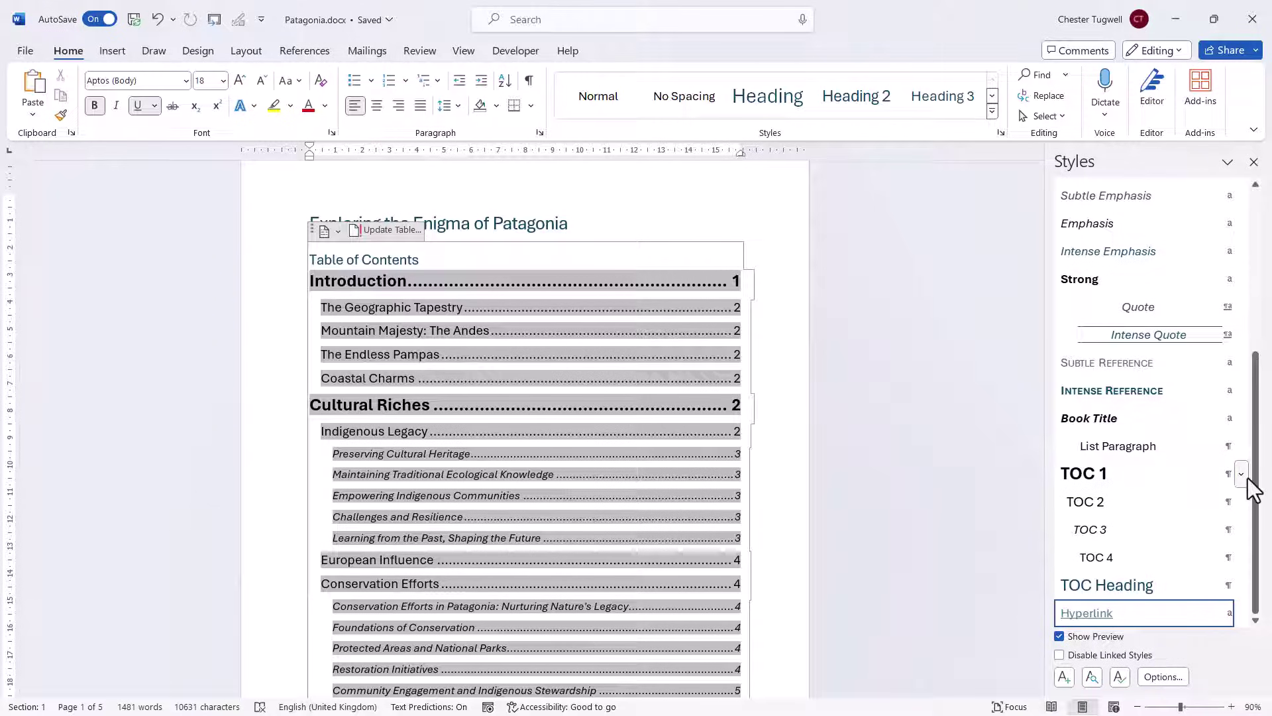
Set 18 pt paragraph spacing before in the TOC 1 style.
click(1241, 474)
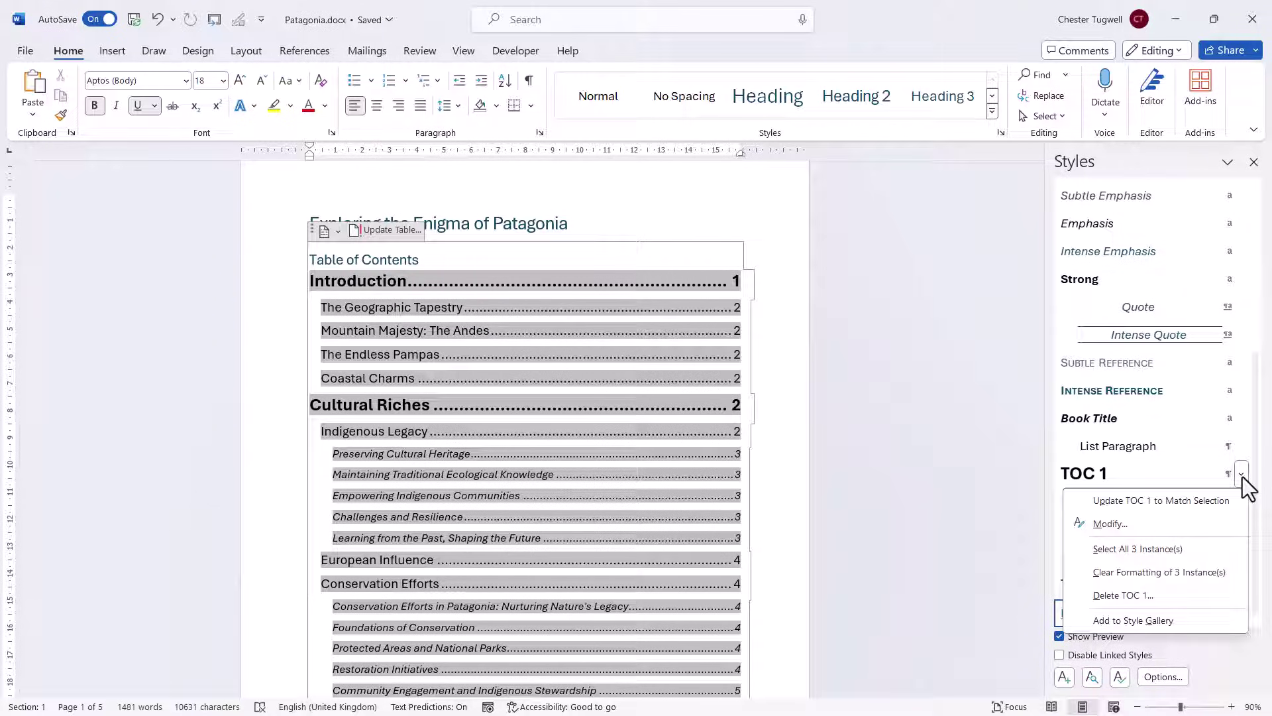
click(1129, 522)
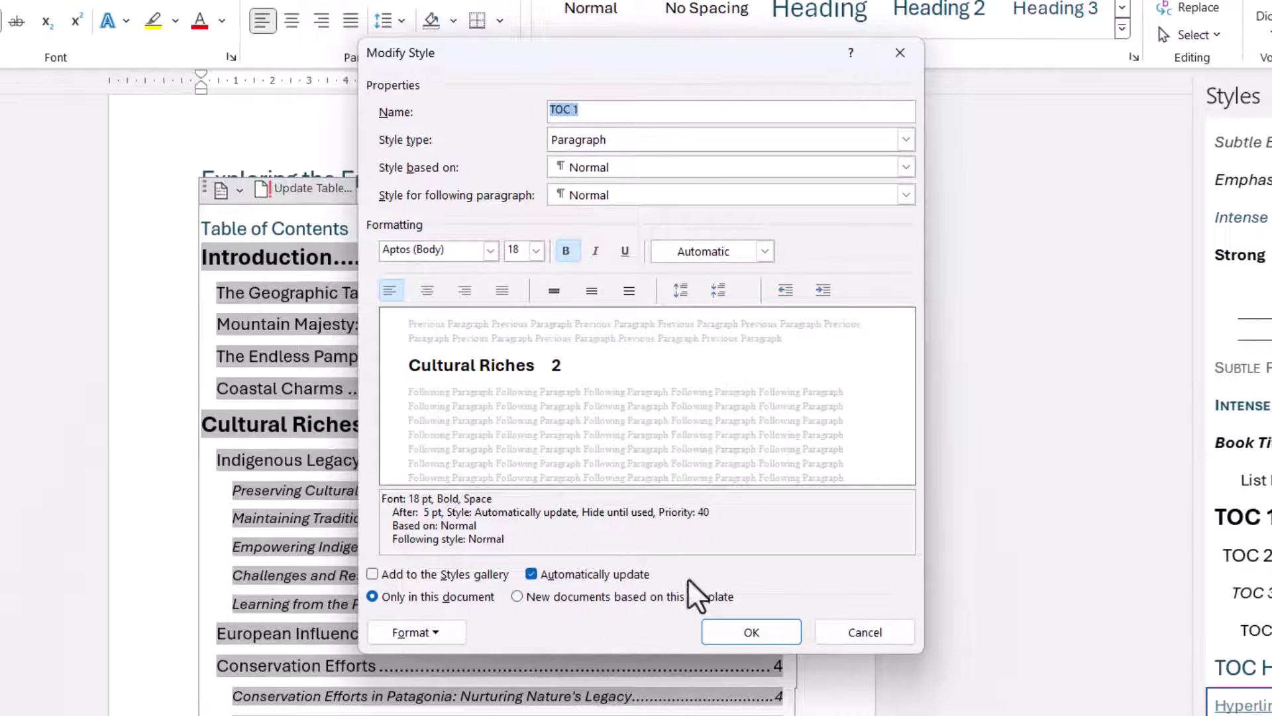
click(438, 631)
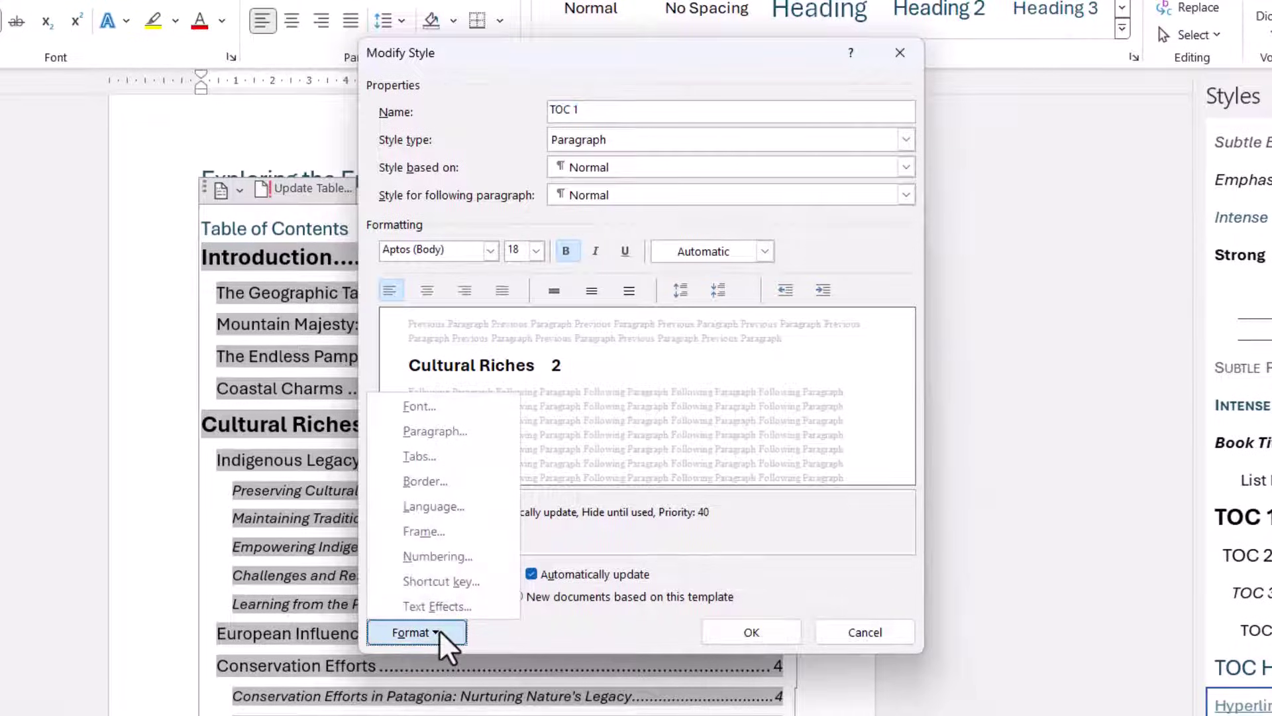
click(435, 434)
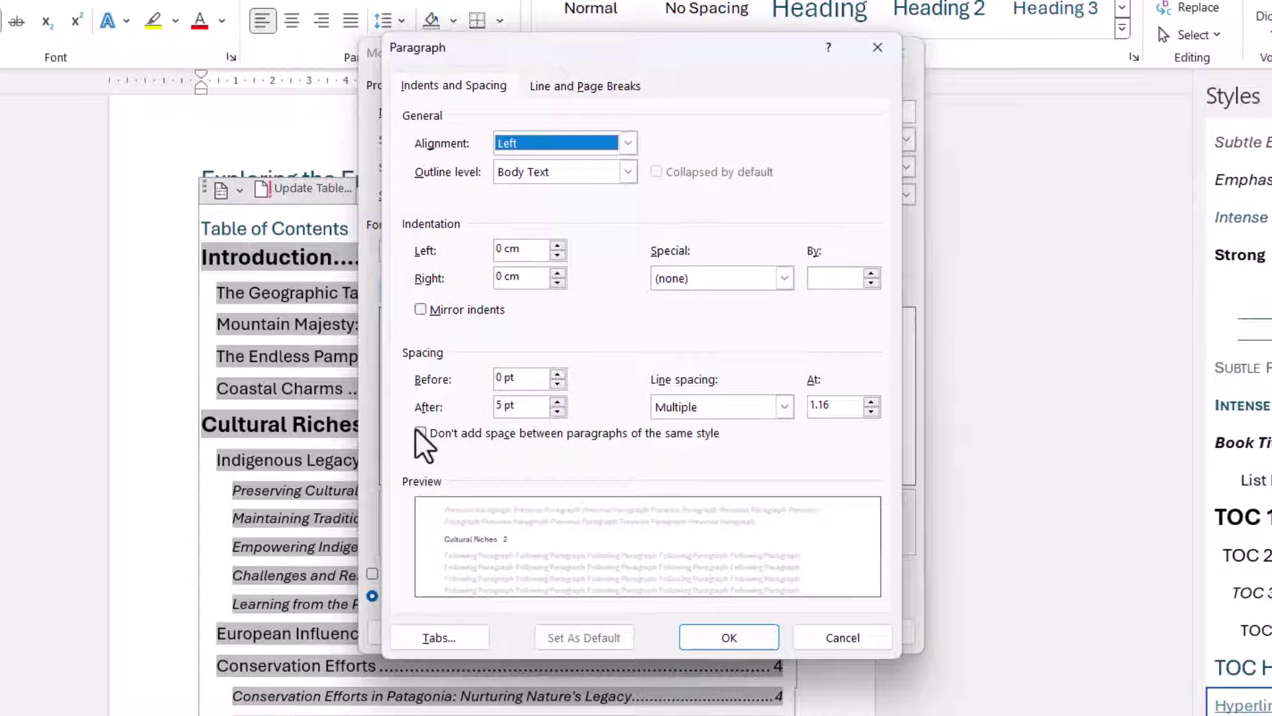
click(558, 375)
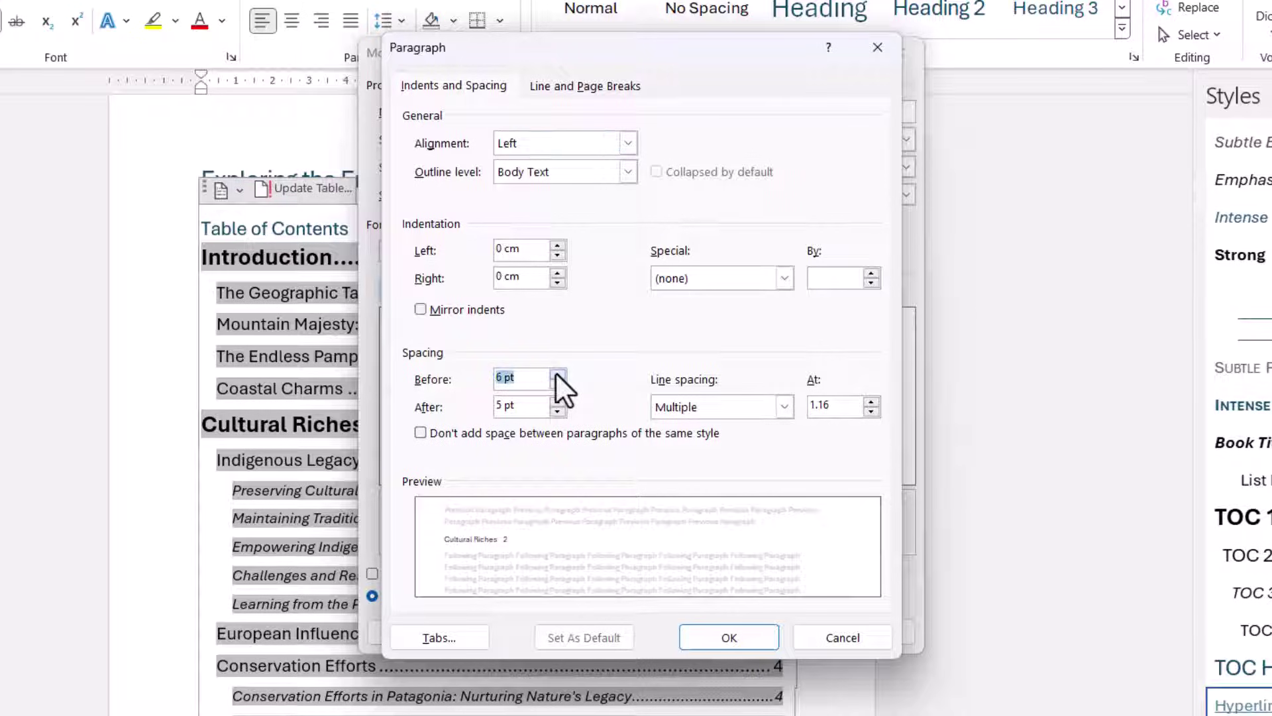
click(557, 375)
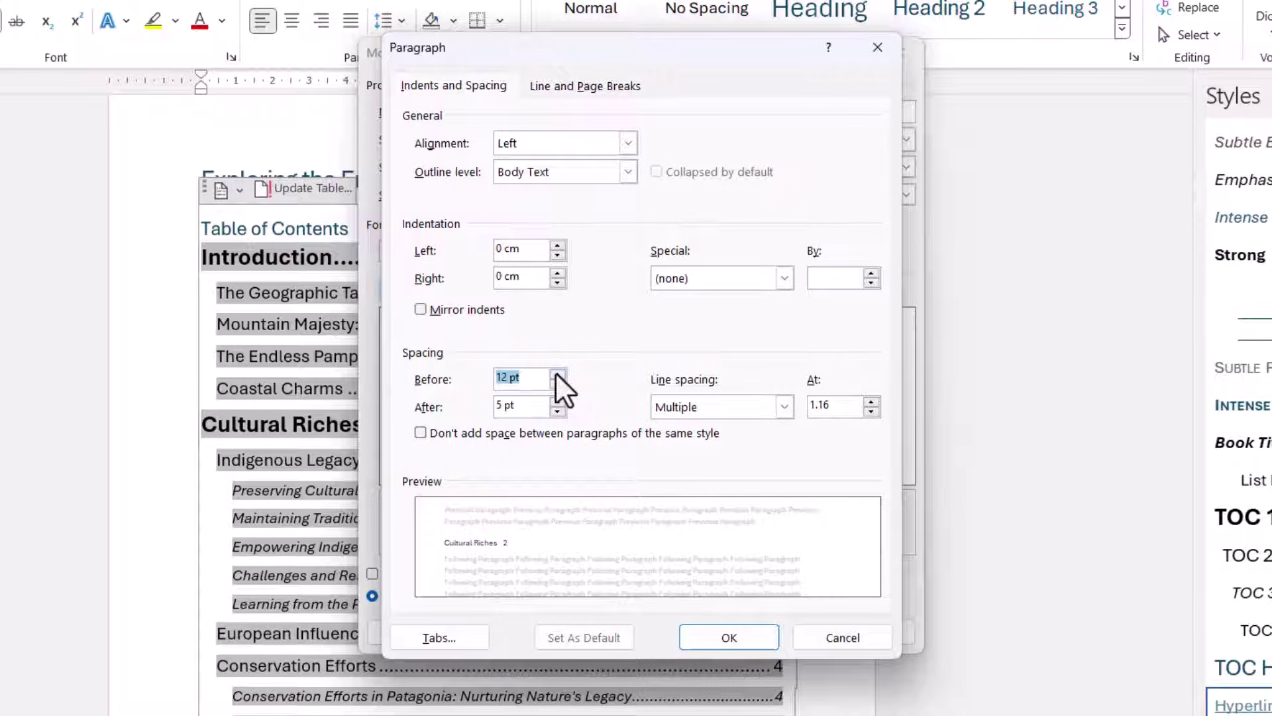
click(556, 373)
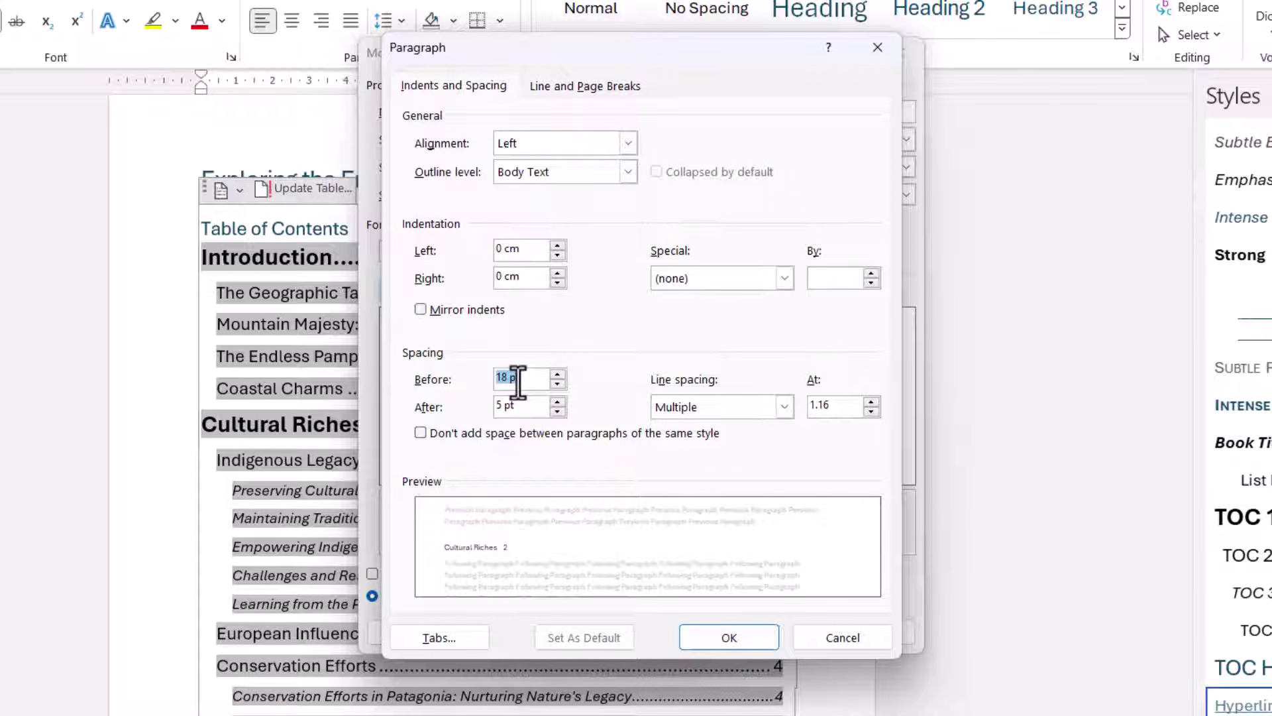
click(710, 634)
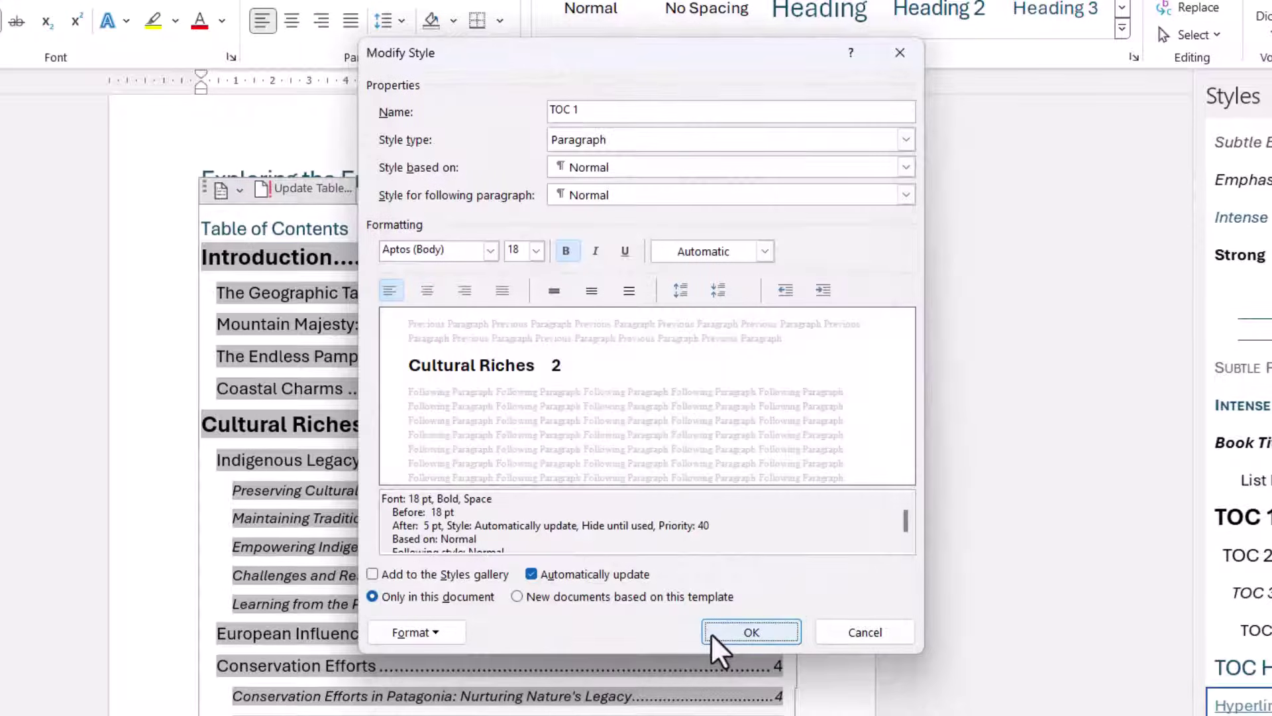
click(733, 632)
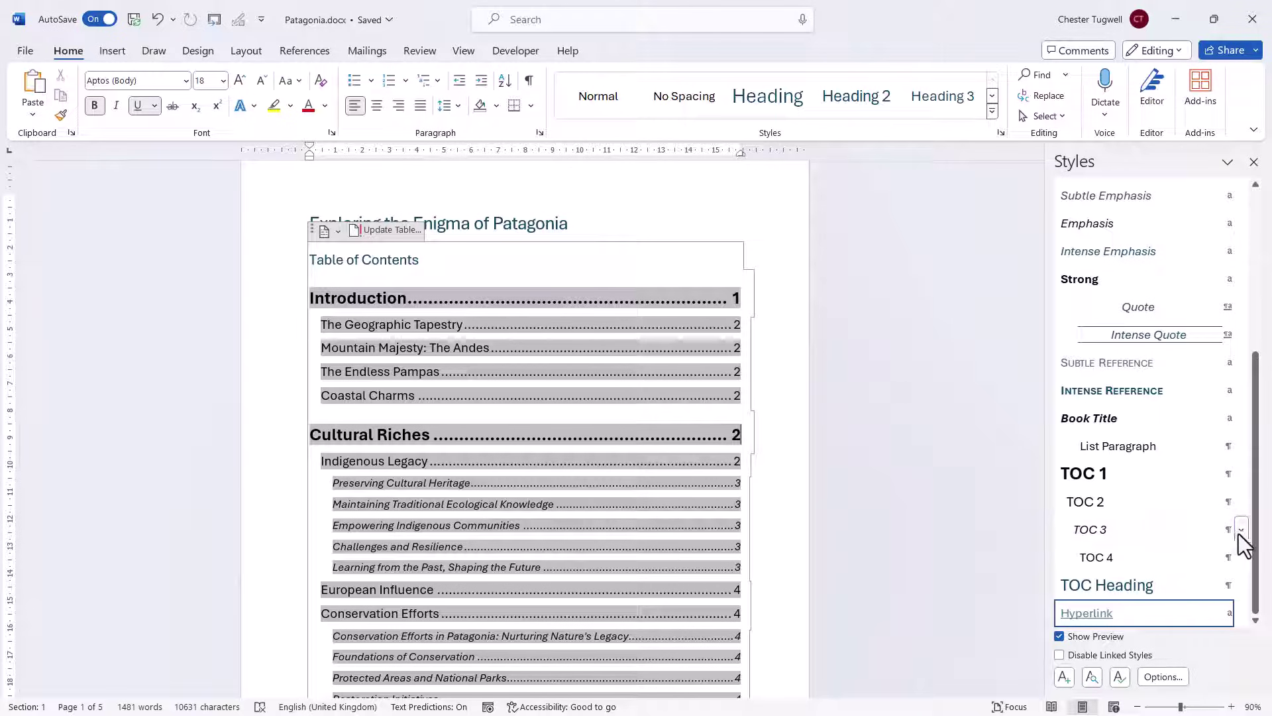
Change the TOC 3 style's paragraph spacing after to 2 pt.
click(1240, 530)
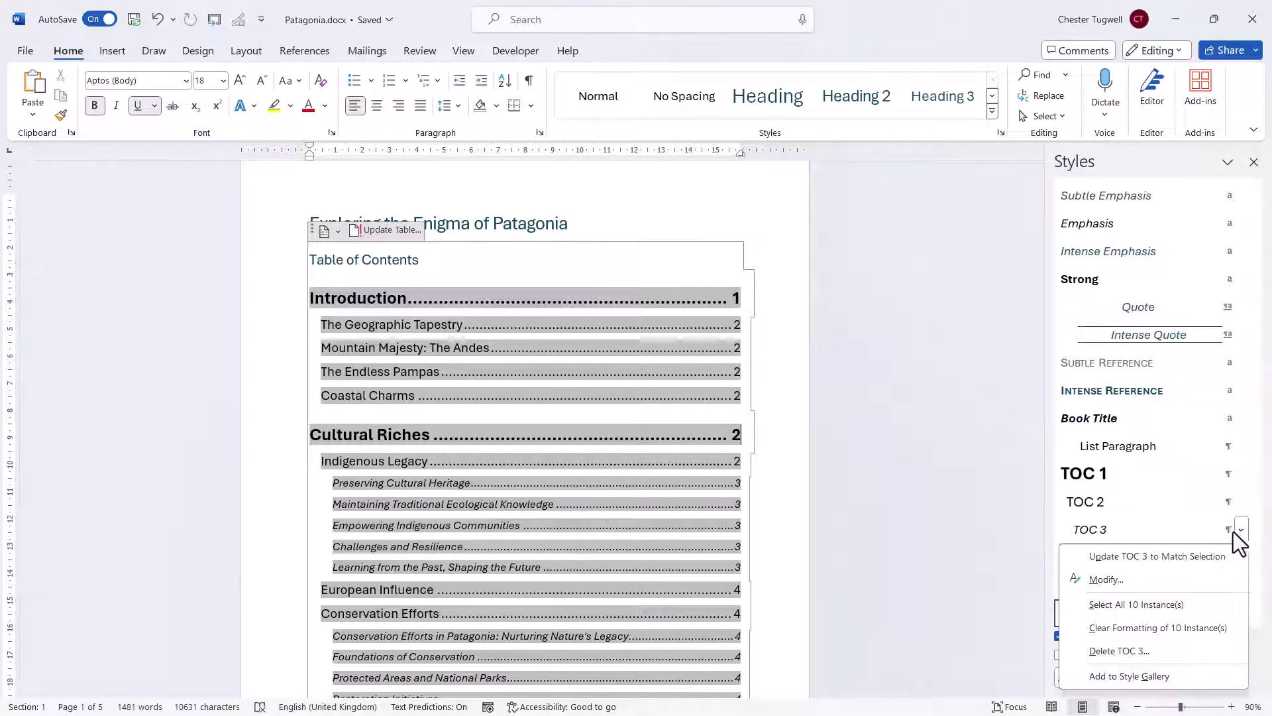
click(1124, 576)
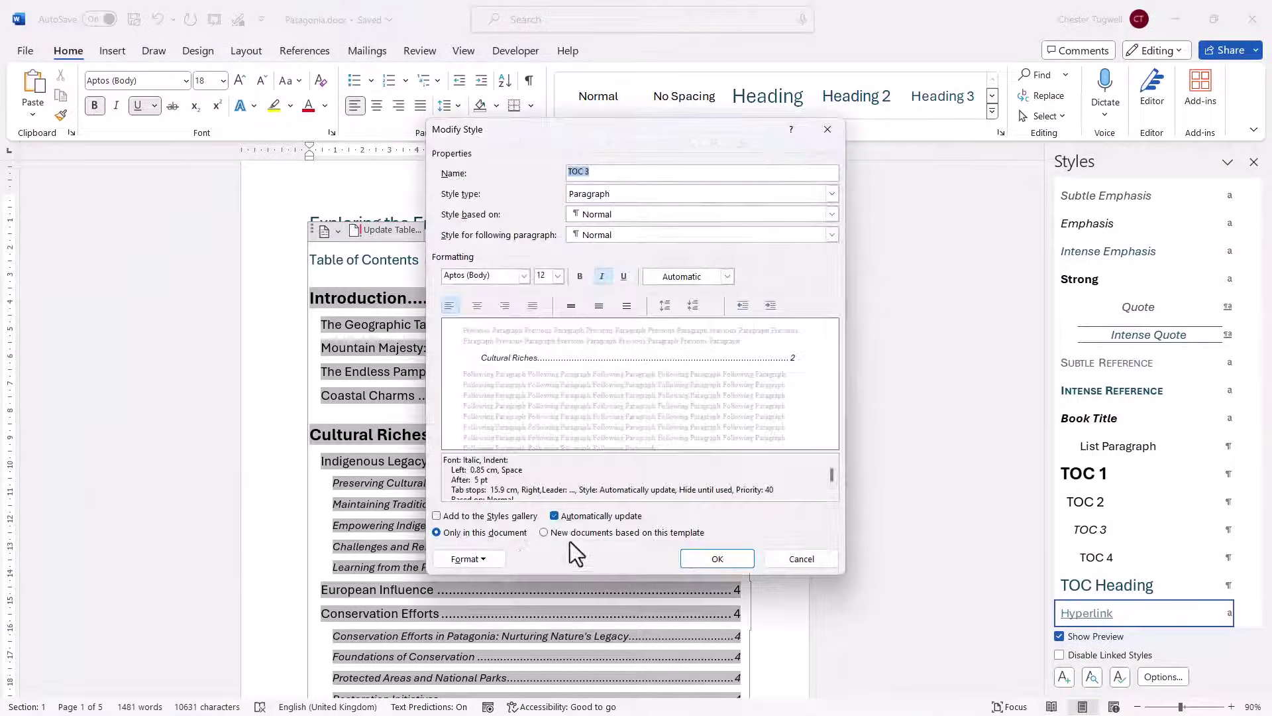
click(486, 559)
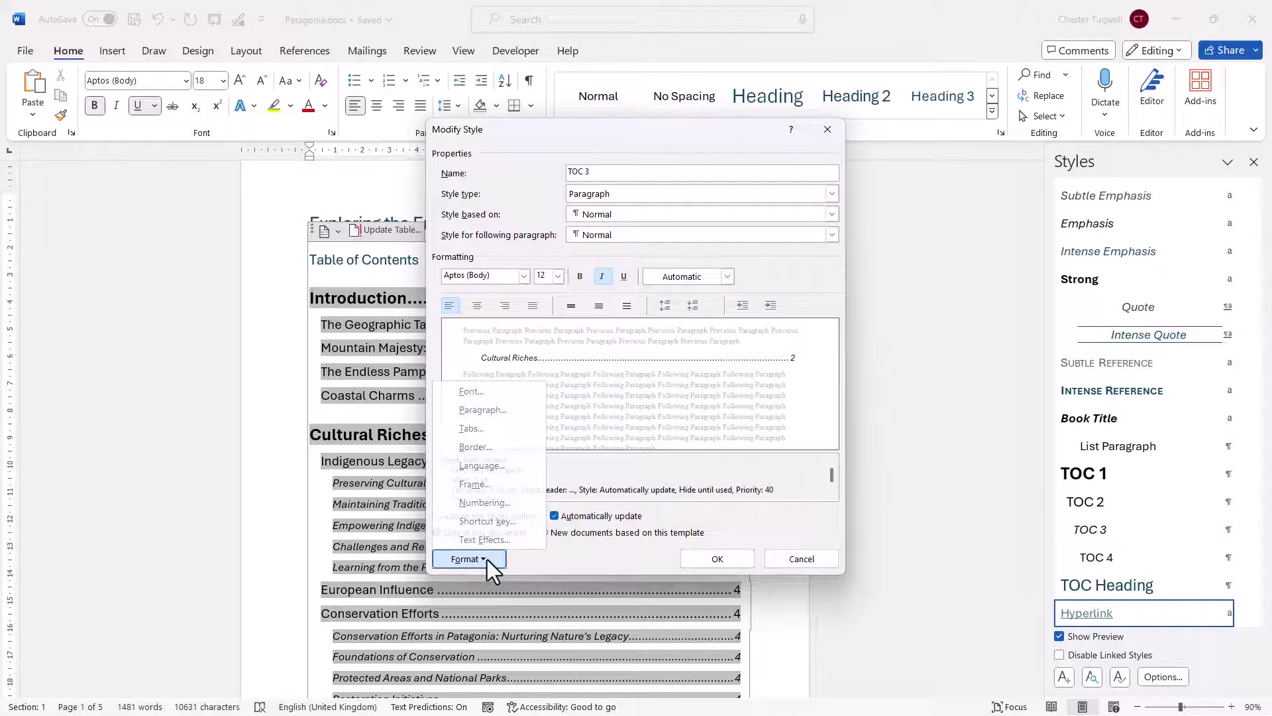
click(477, 409)
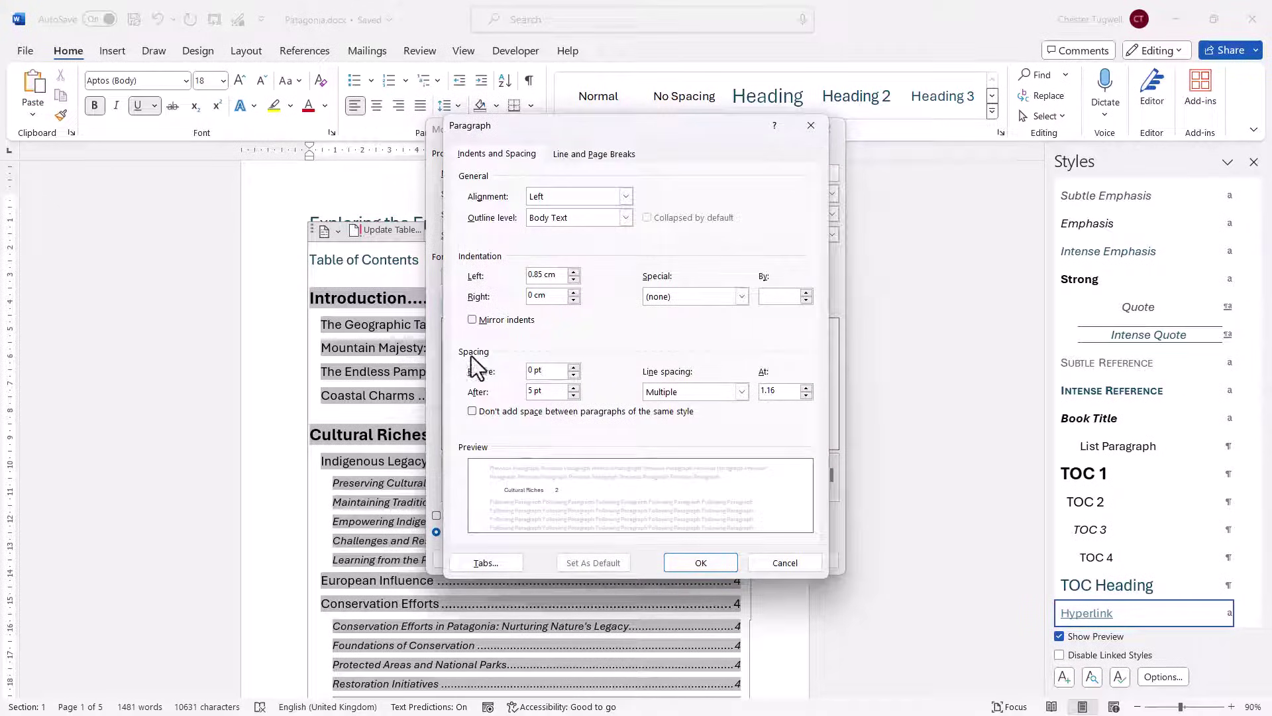
click(573, 395)
text(2)
click(697, 559)
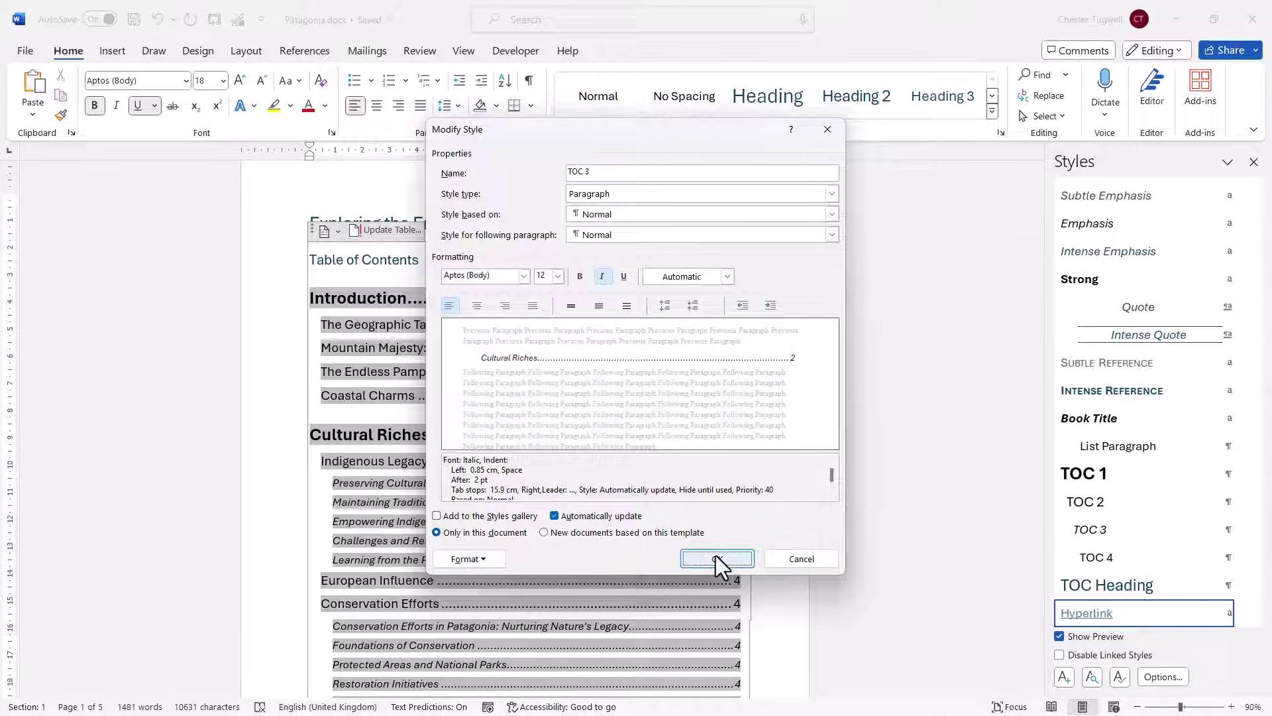
click(716, 558)
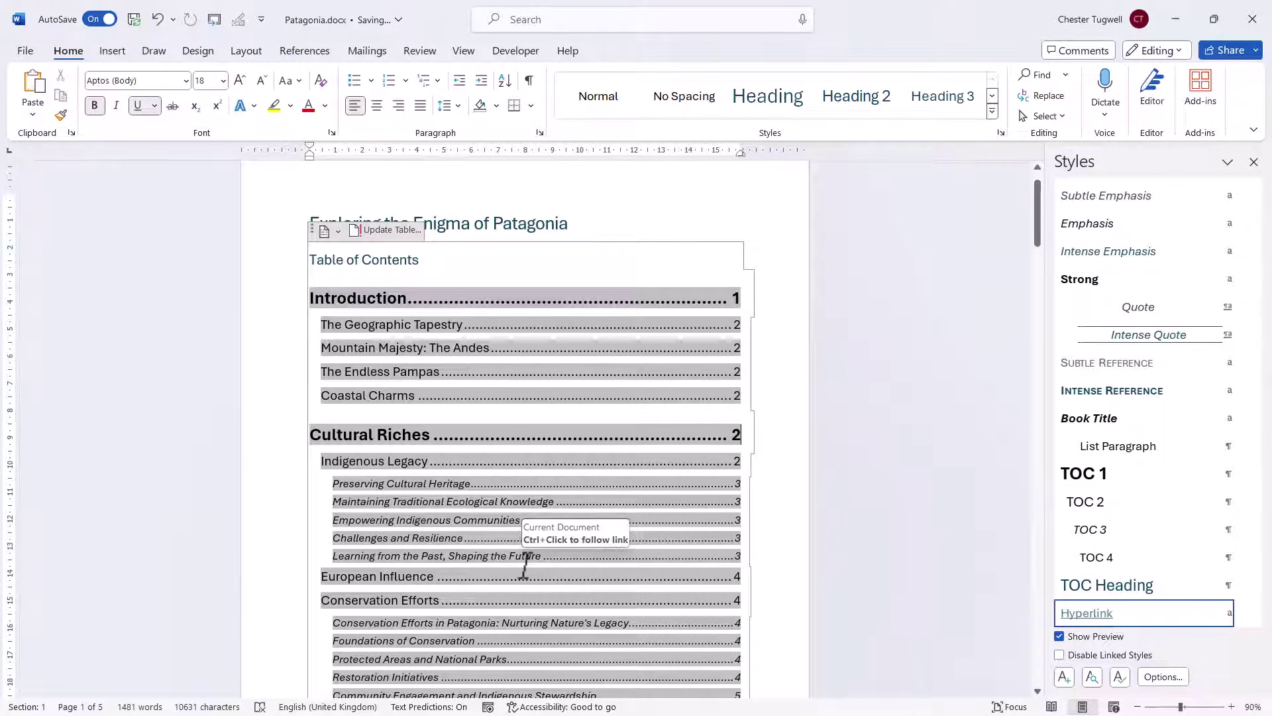
Scroll to show the full table of contents and open the TOC 2 style's menu.
scroll(524, 565, down, 4)
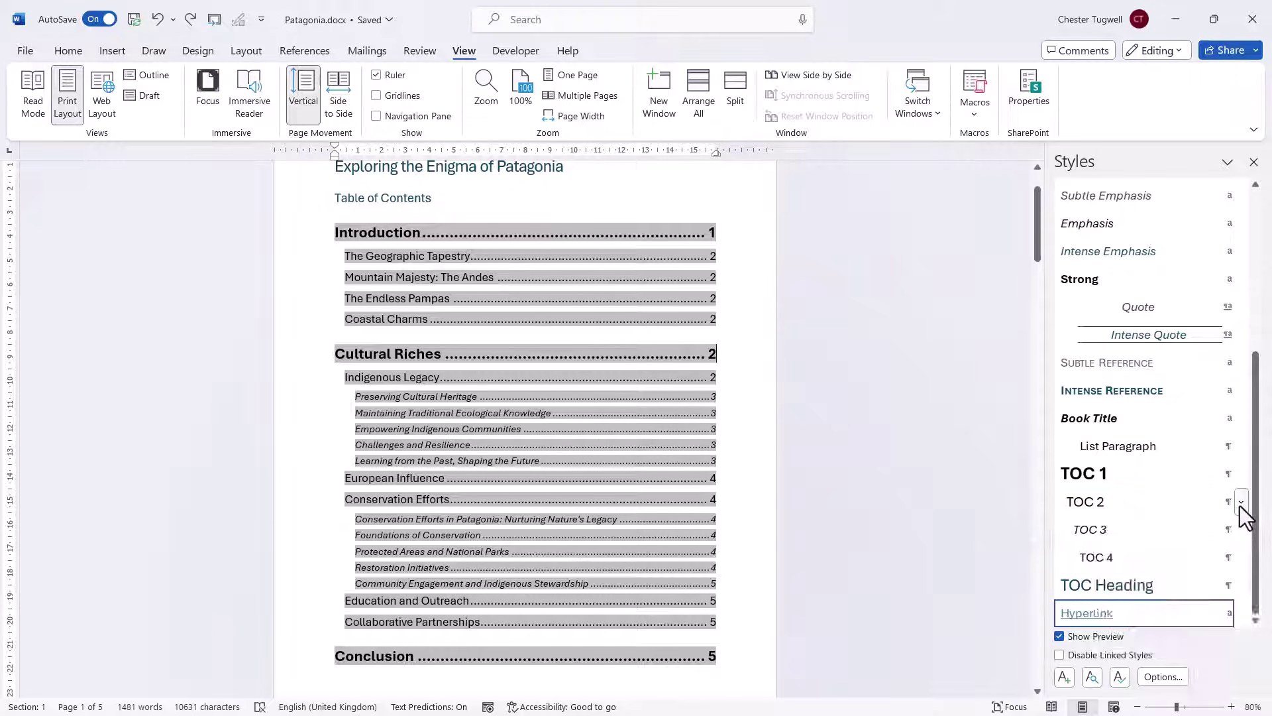
click(1241, 502)
Raise the TOC 2 style's paragraph left indentation to 0.8 cm.
click(1130, 555)
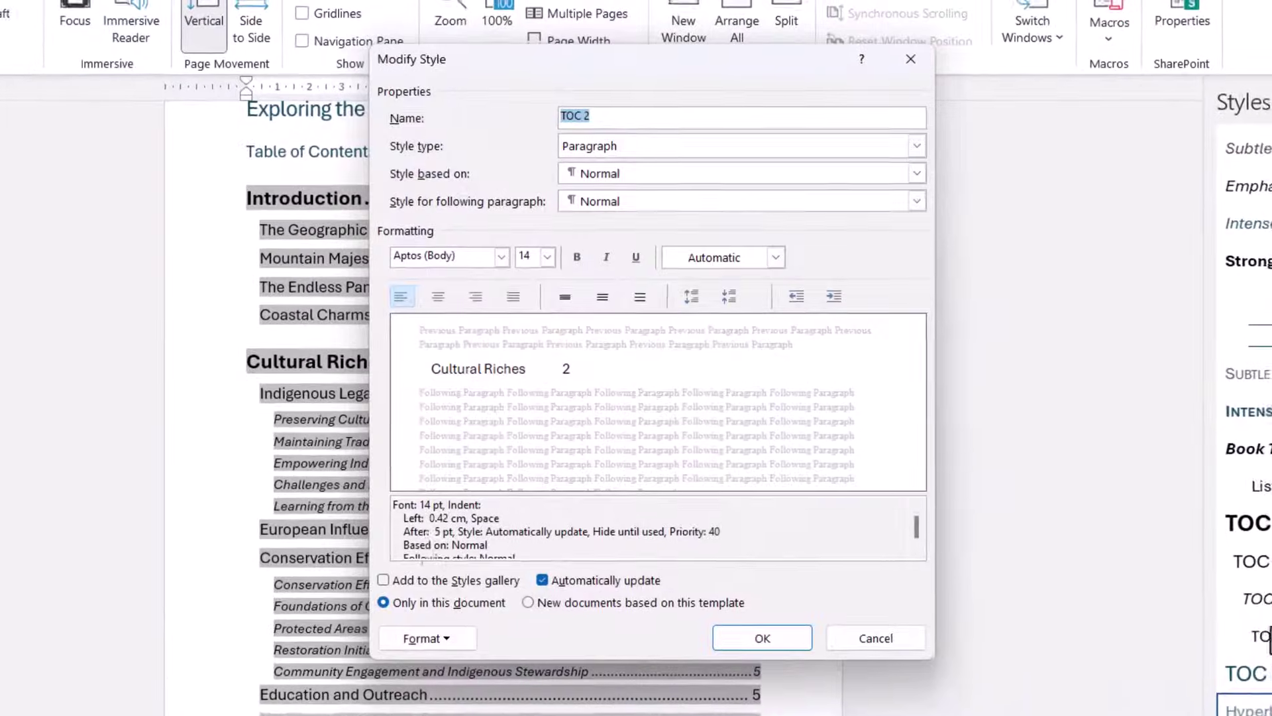
click(425, 638)
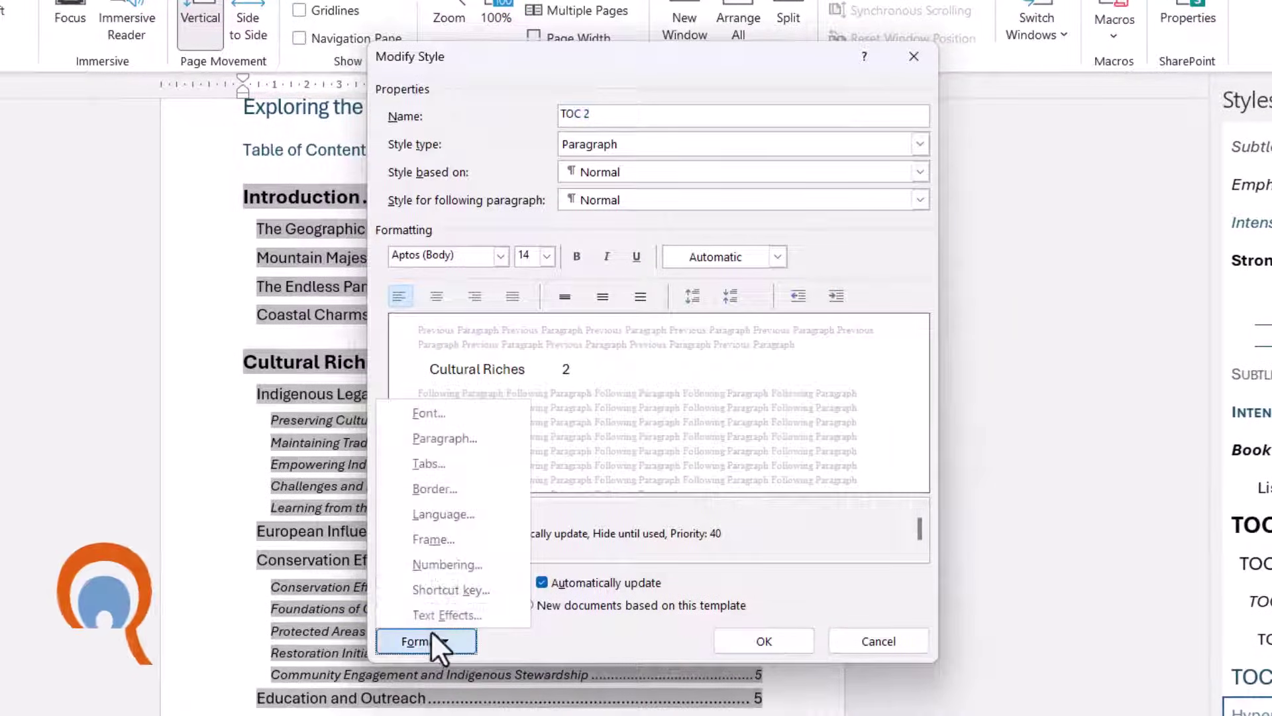
click(445, 440)
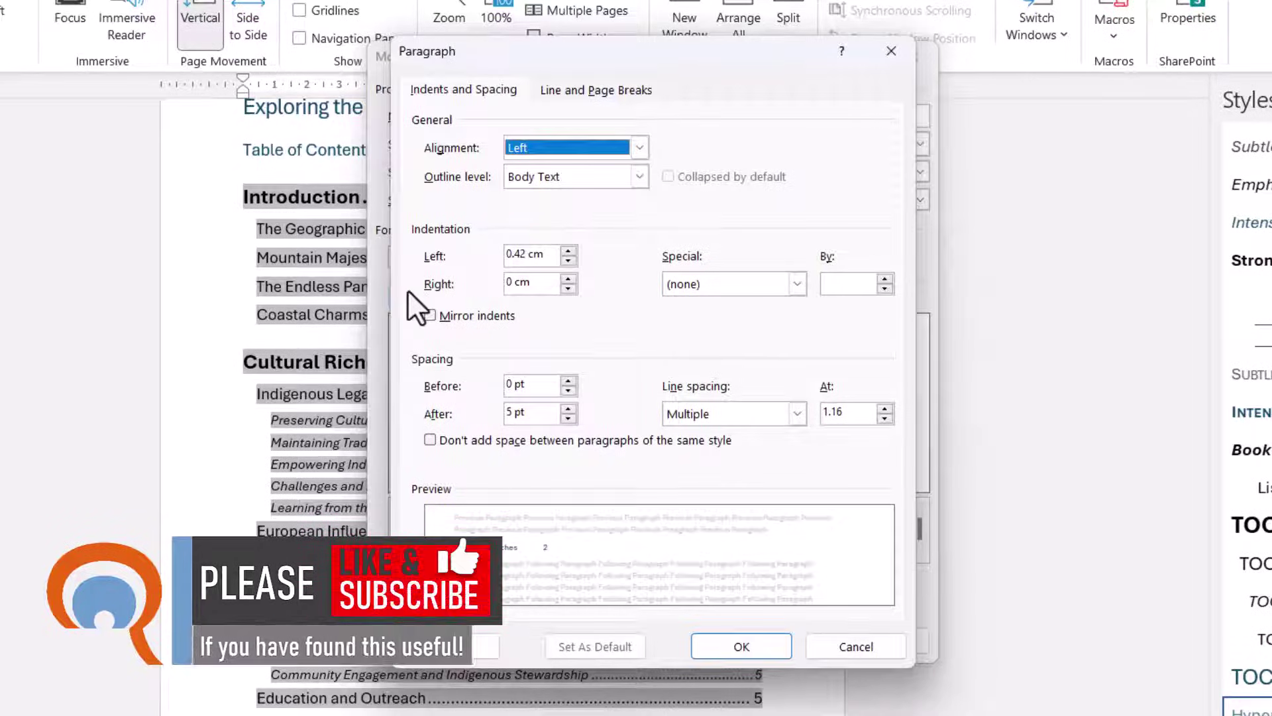
click(568, 252)
click(568, 252)
click(568, 252)
click(568, 252)
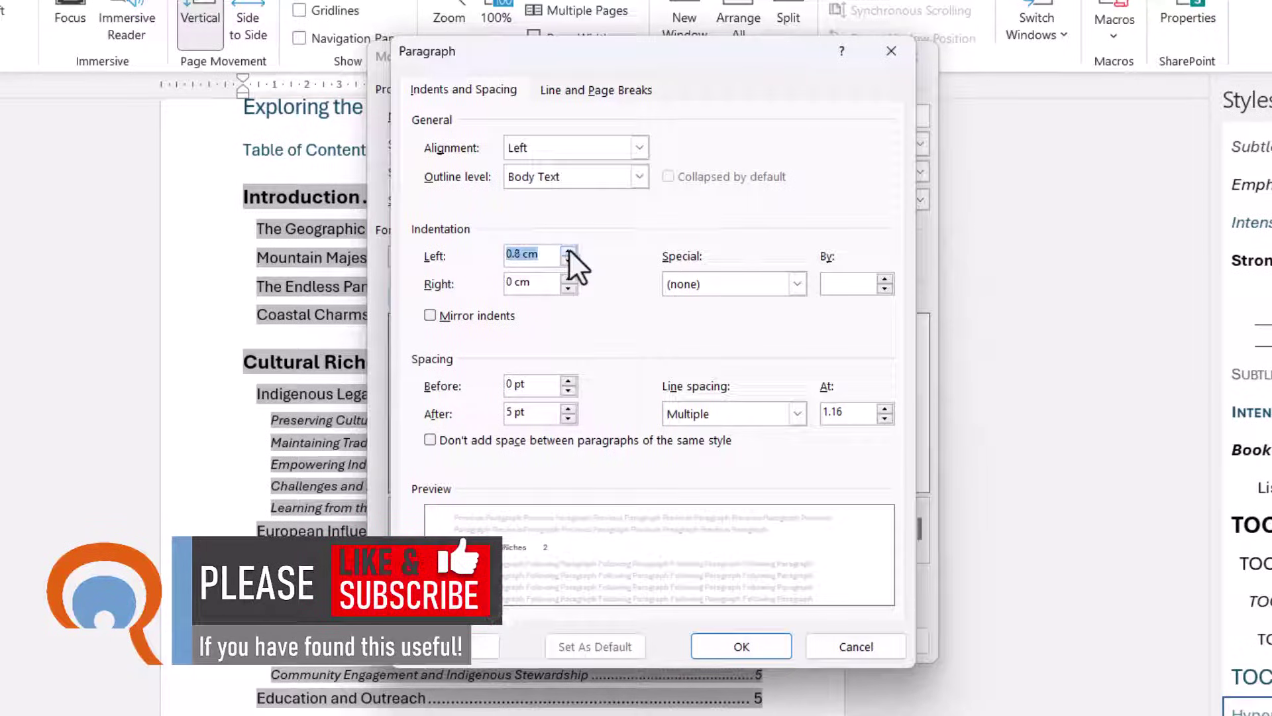
click(706, 642)
Apply the 0.8 cm TOC 2 indent and set TOC 3's left indent to 1.3 cm.
click(745, 640)
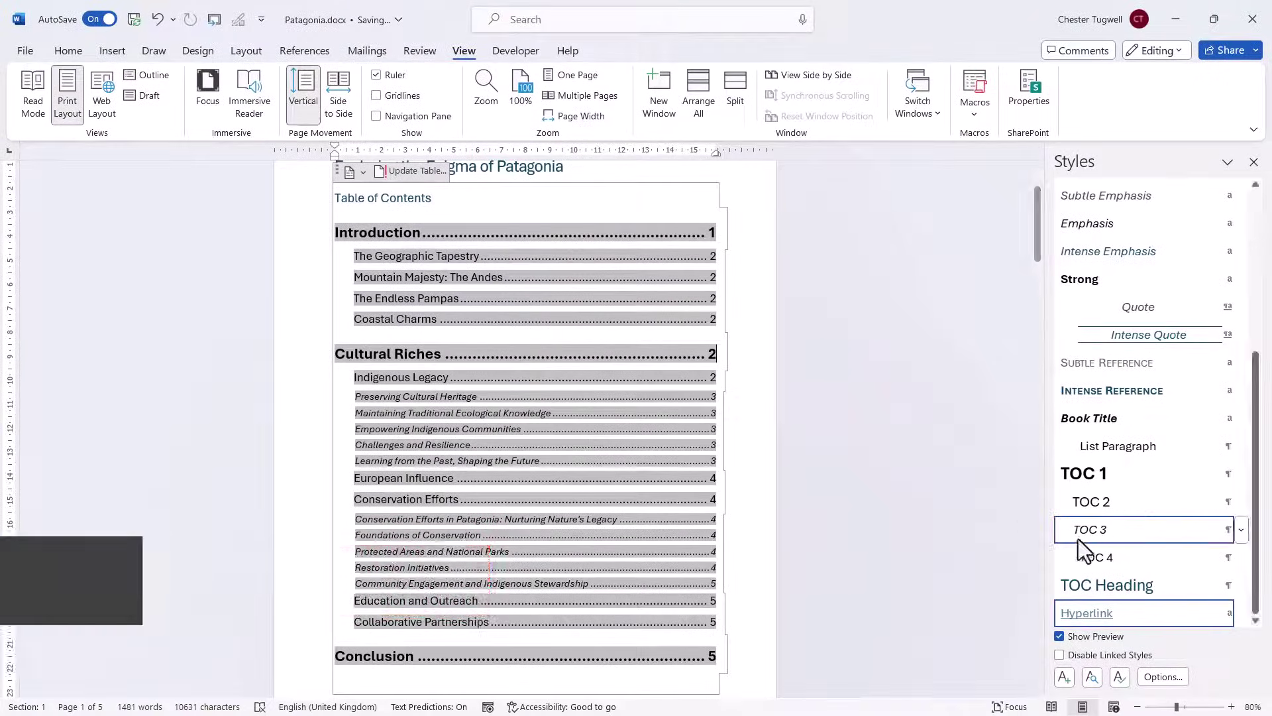
mouse_move(1186, 550)
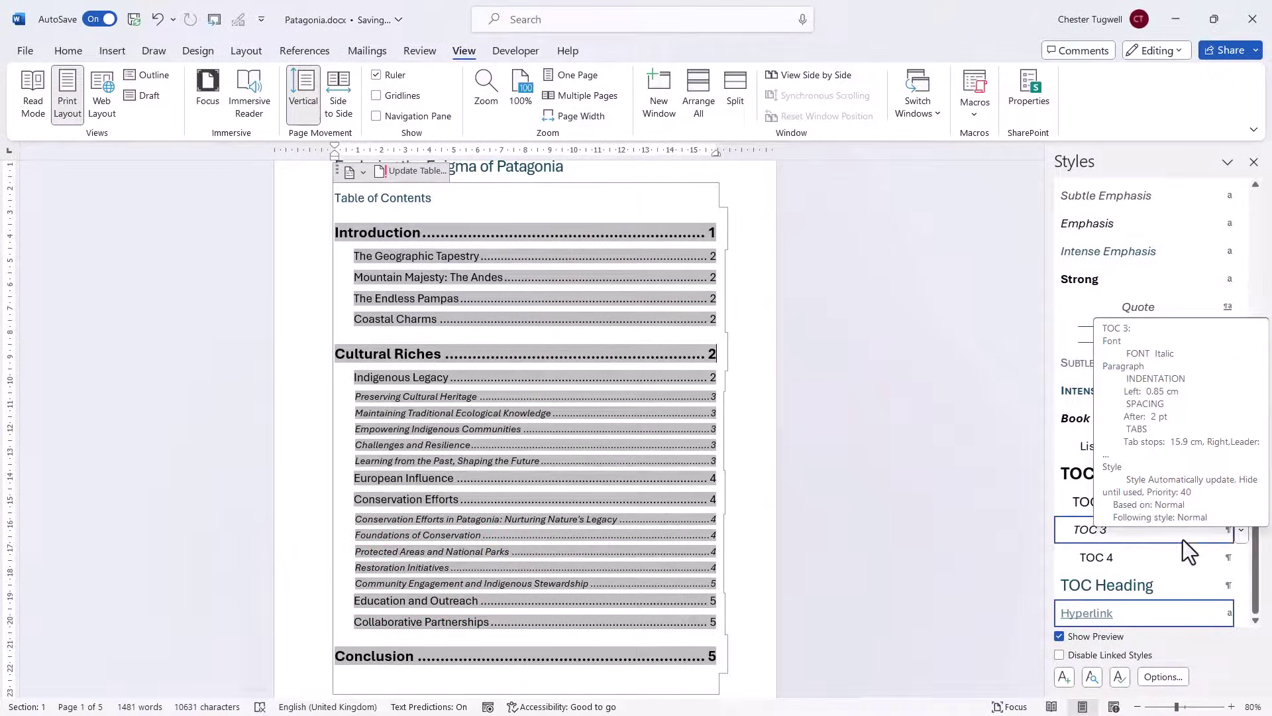
click(1237, 530)
click(1126, 583)
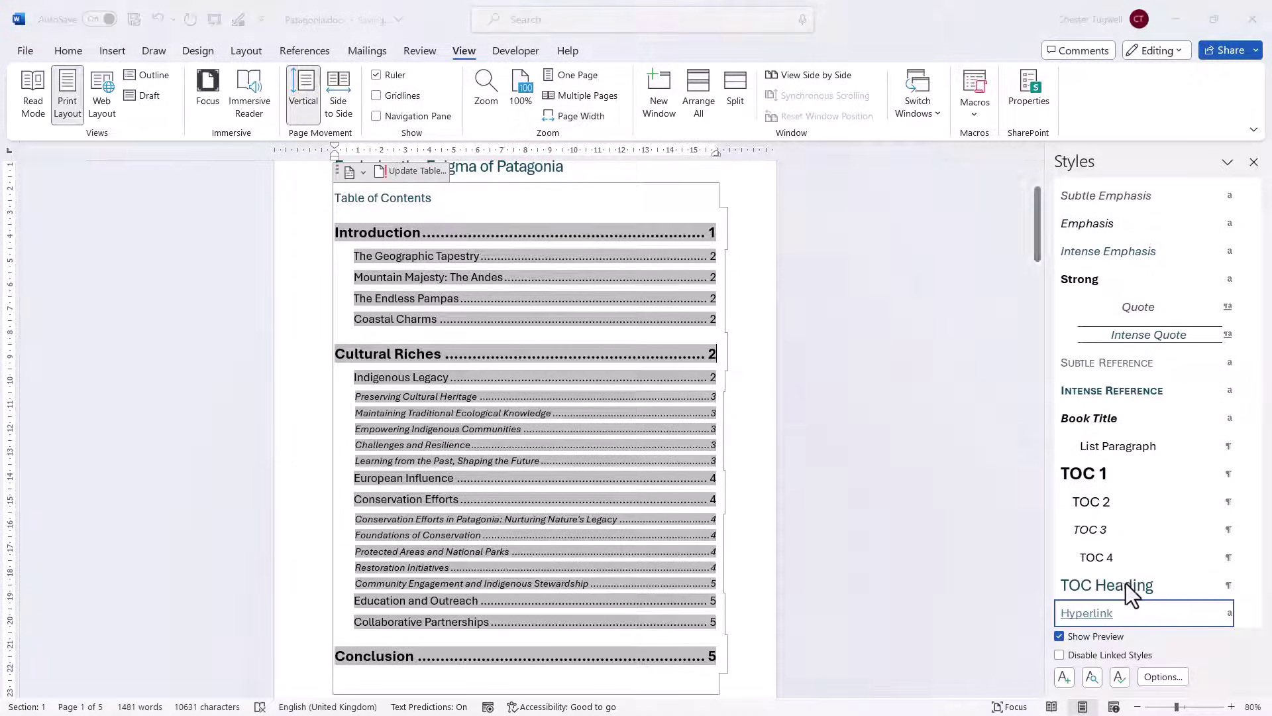
click(481, 559)
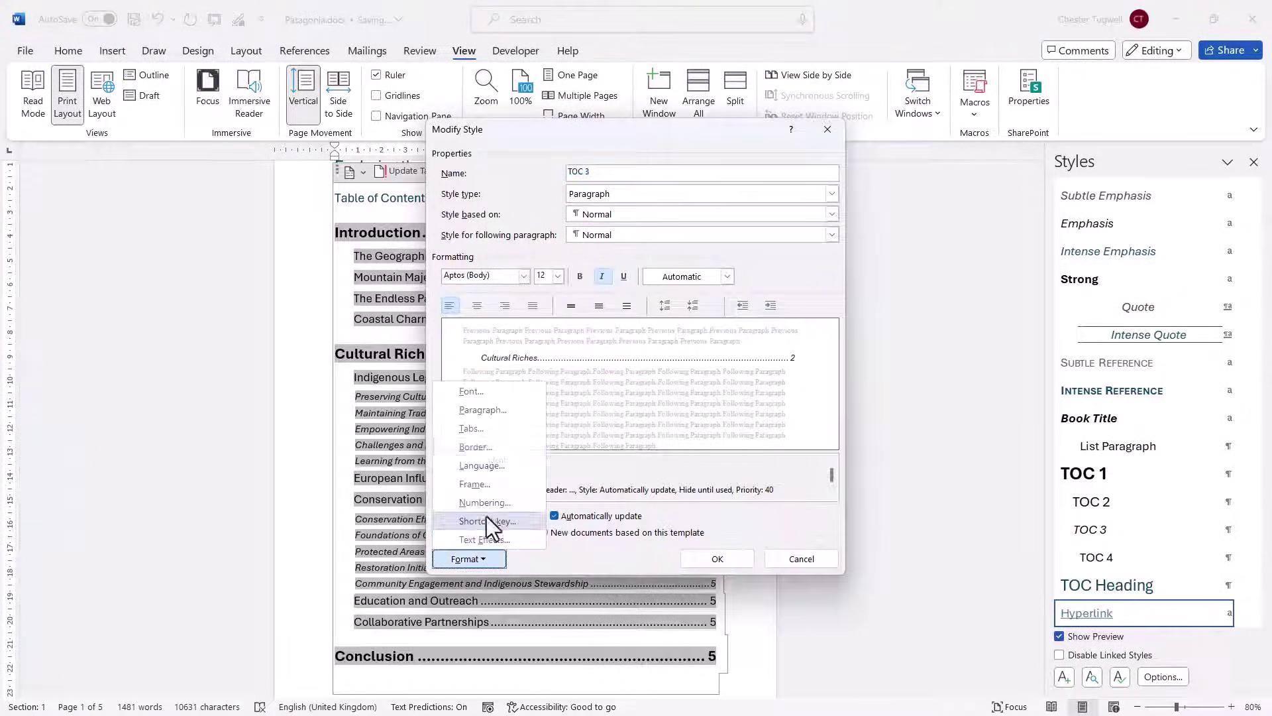
click(484, 410)
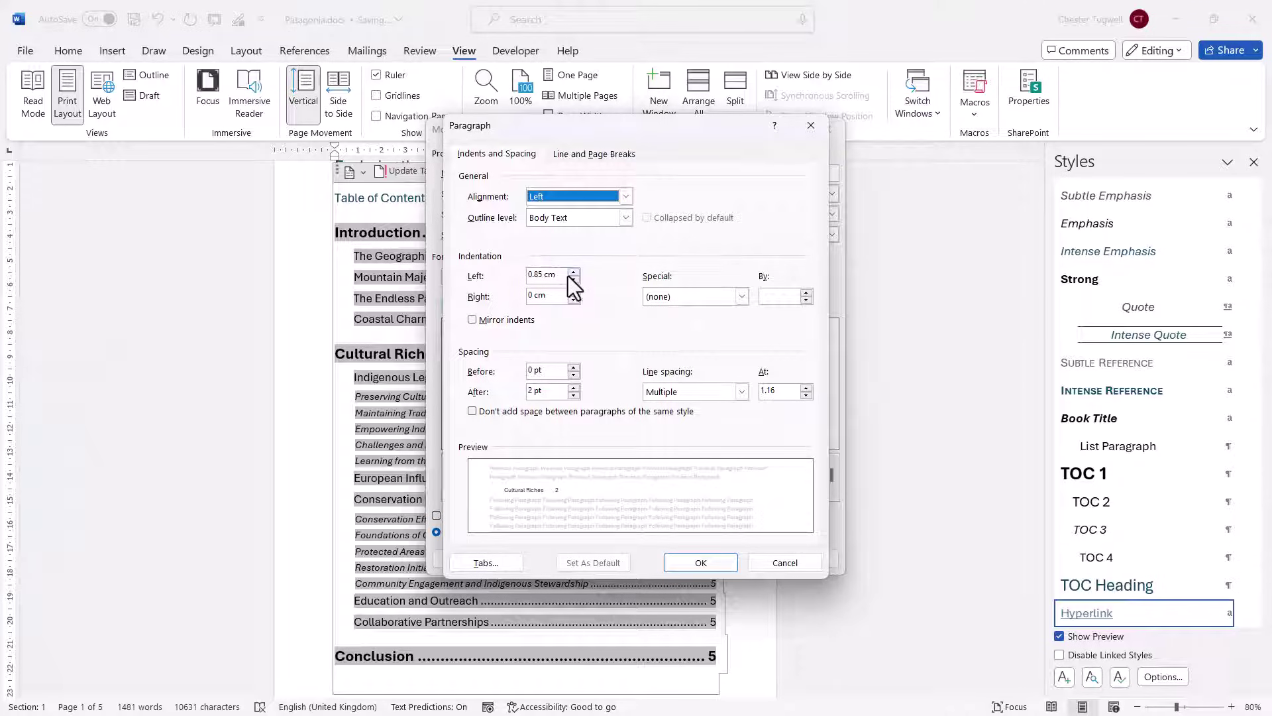
click(573, 272)
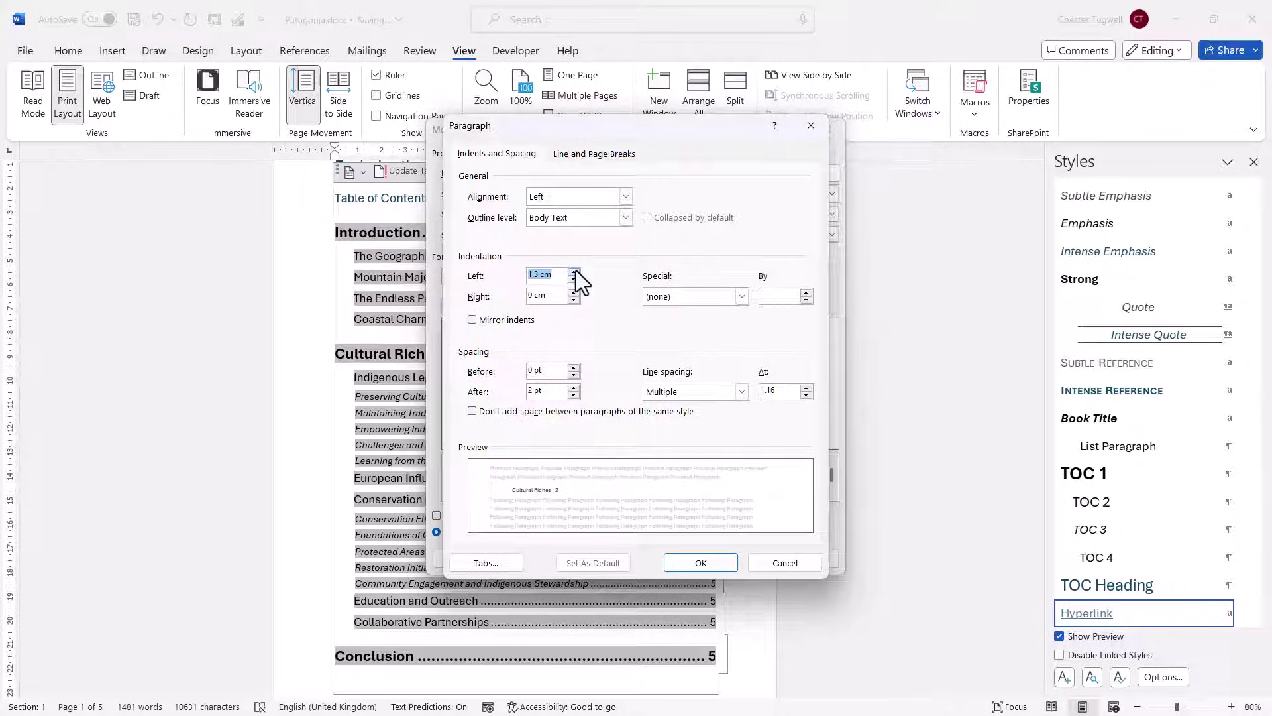
click(713, 562)
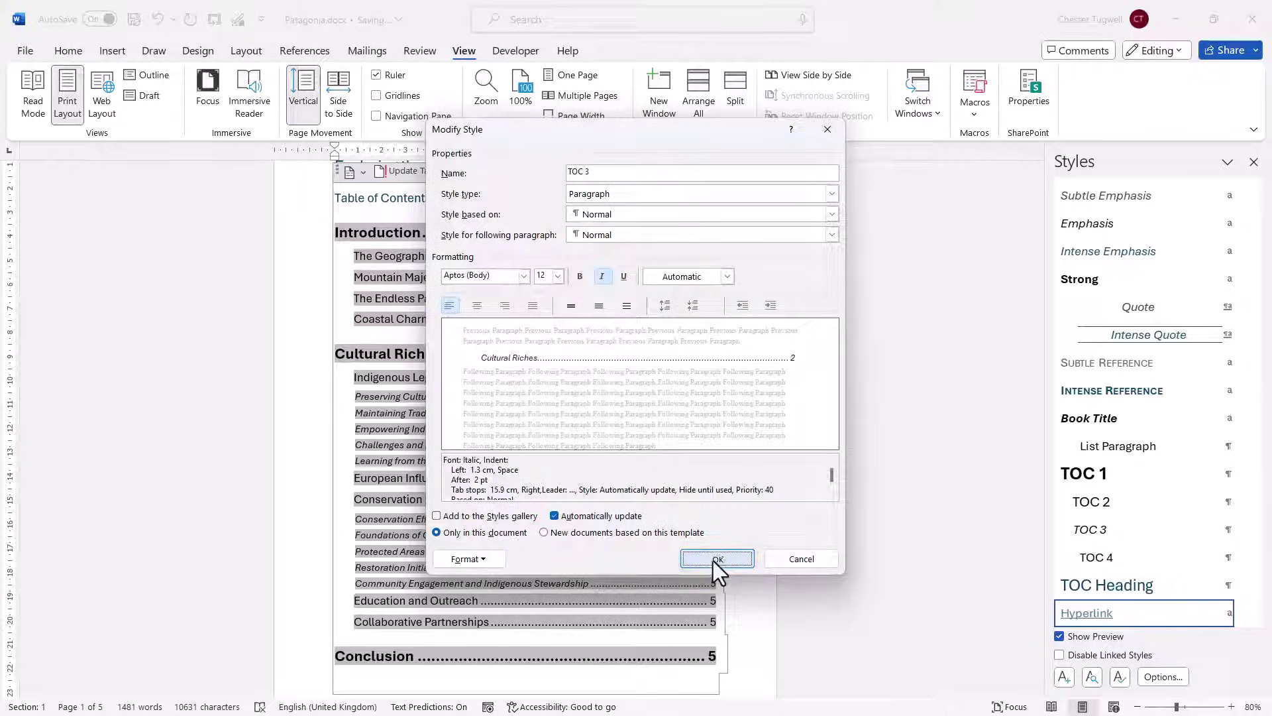
click(716, 559)
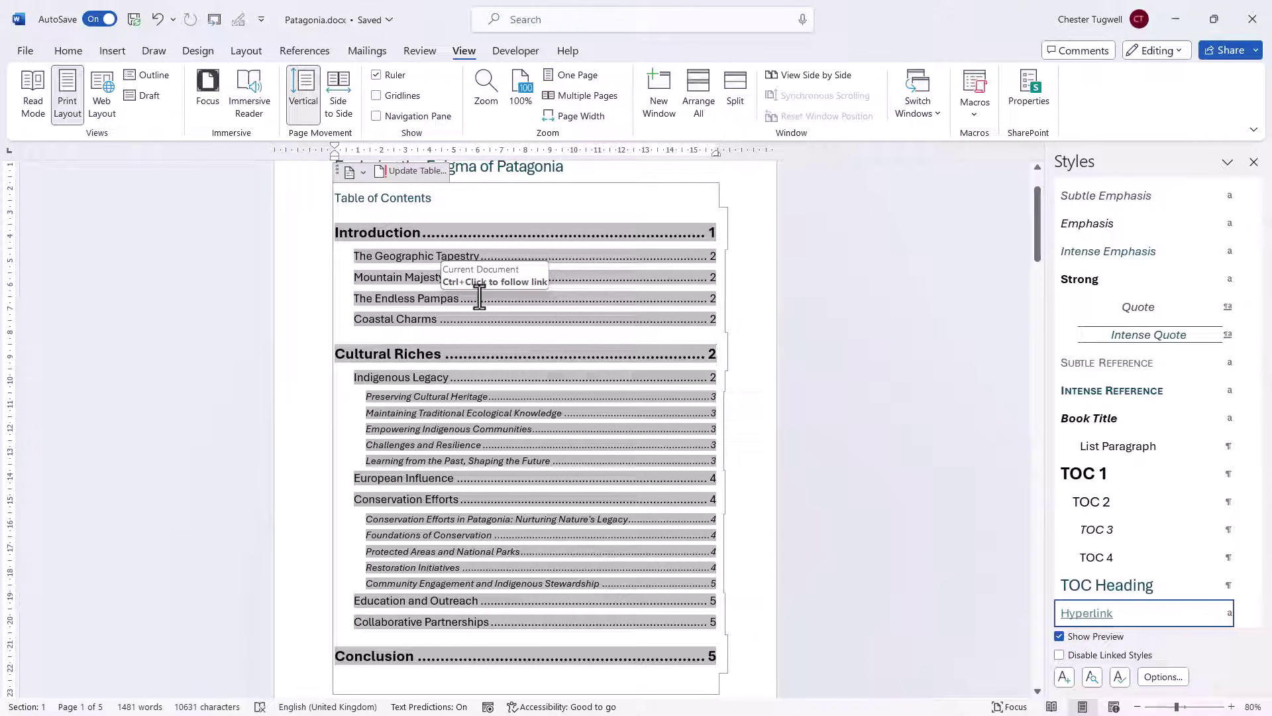
Undo the last indent change and place the cursor in the Table of Contents heading.
key(ctrl+z)
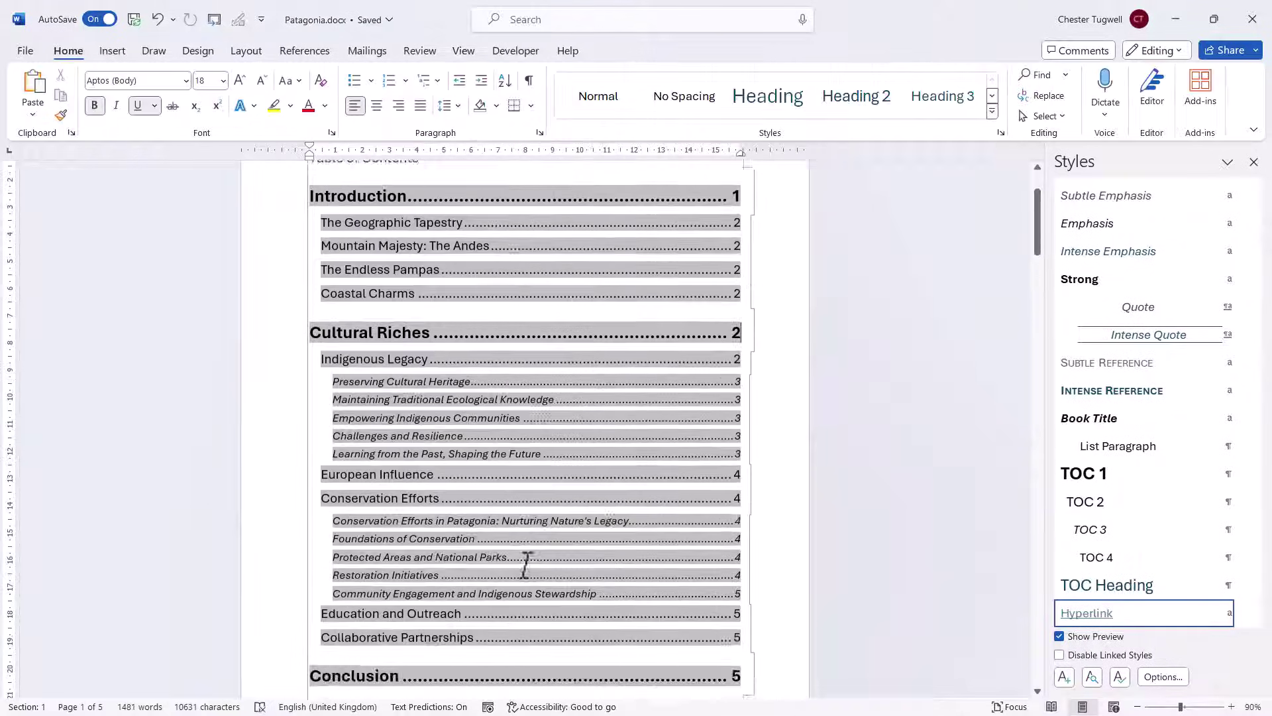
scroll(526, 565, up, 2)
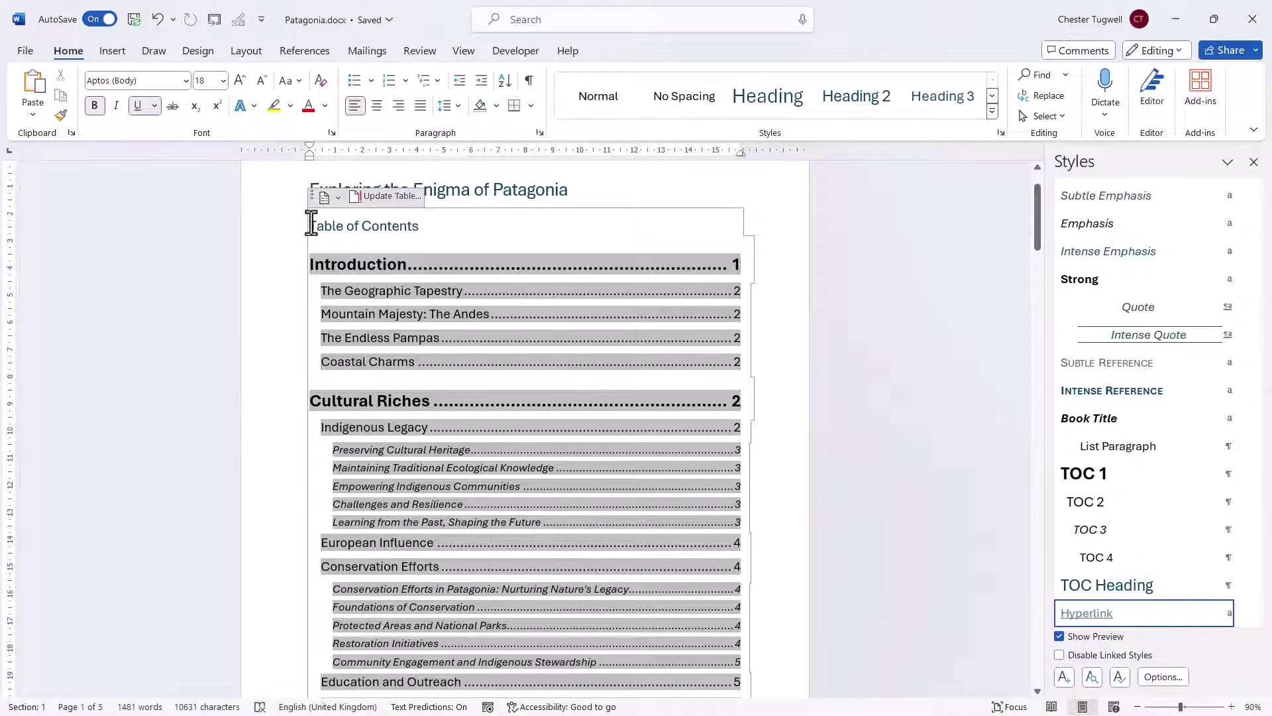
click(311, 225)
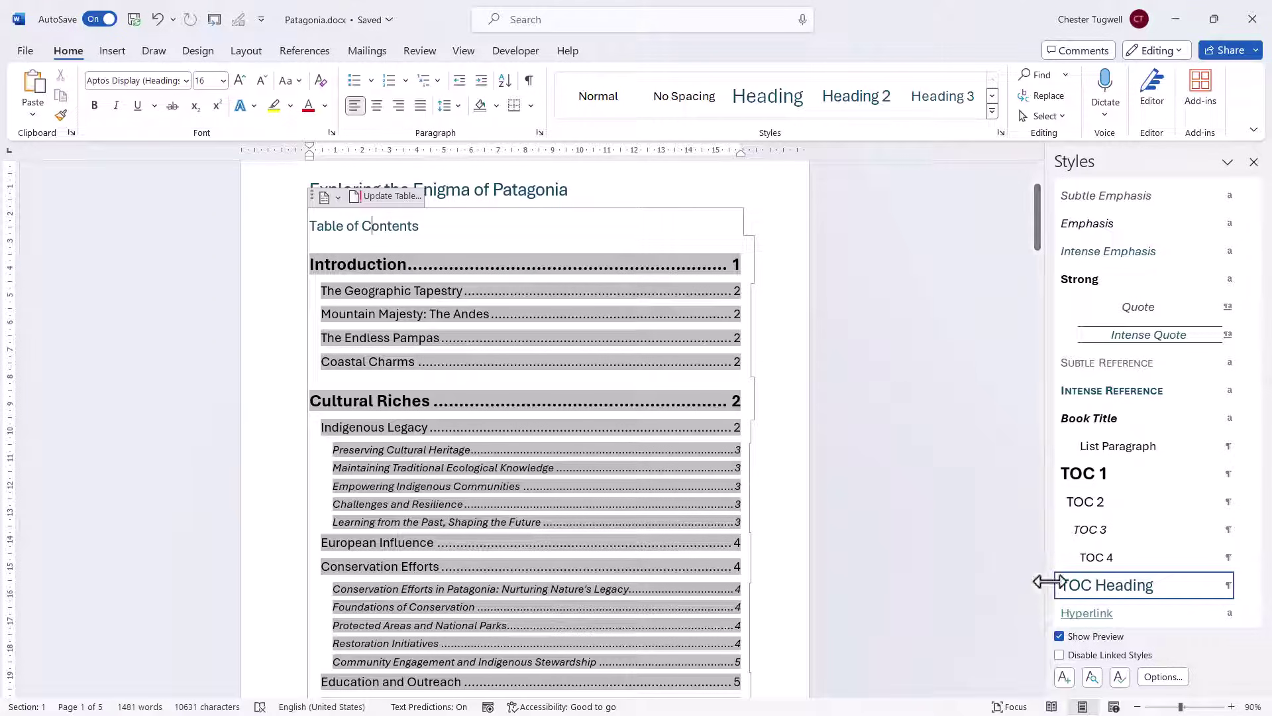
Modify the TOC Heading style to 22 pt bold, then click into the contents entries.
mouse_move(1172, 576)
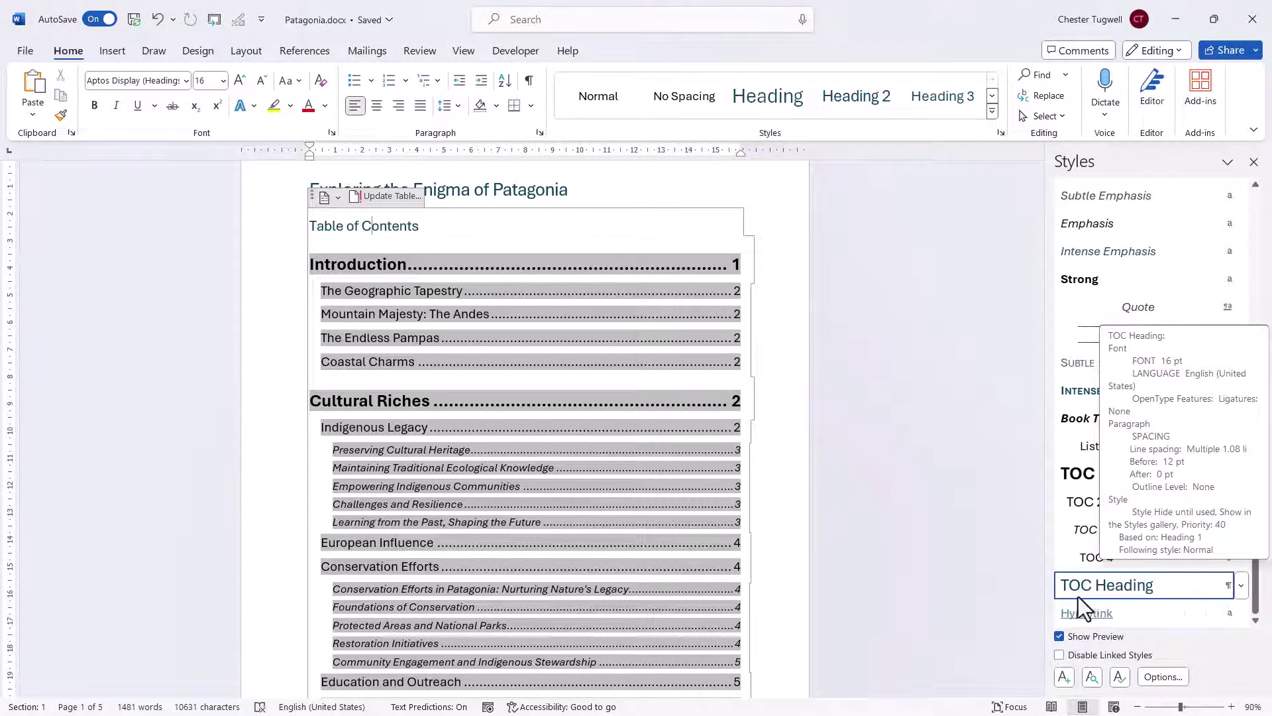
click(1177, 587)
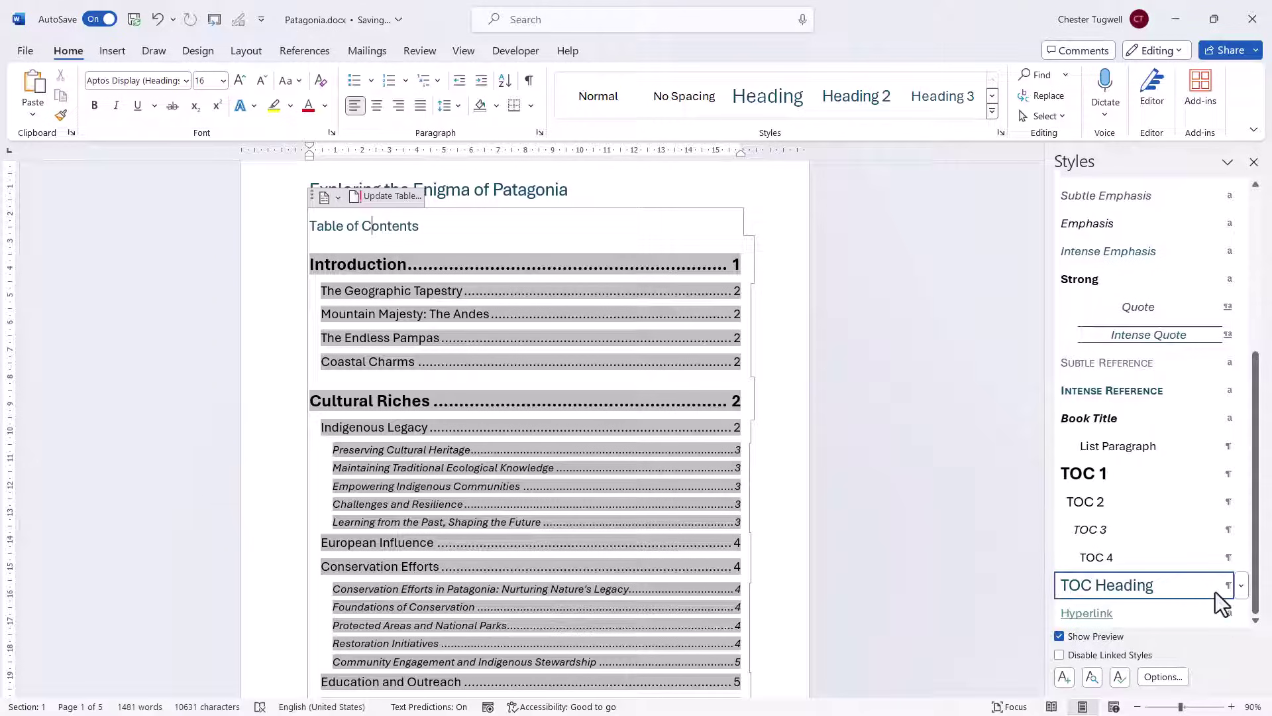
click(1240, 585)
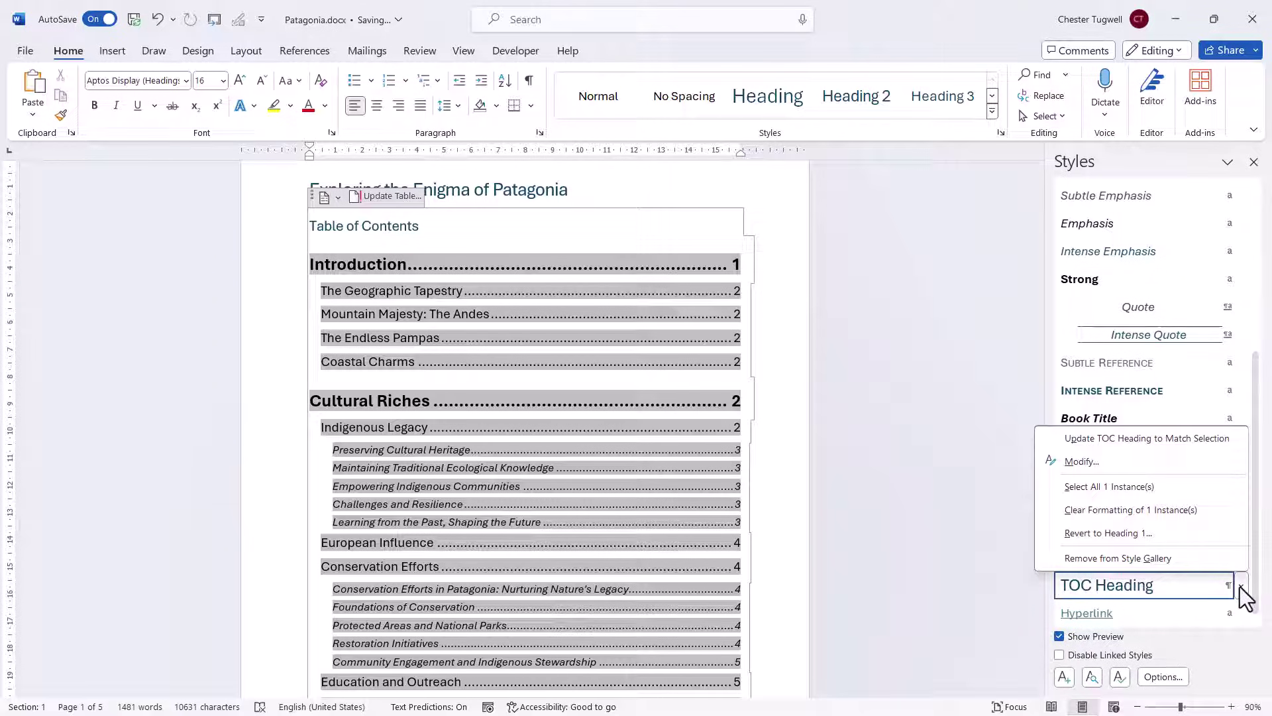
click(1082, 471)
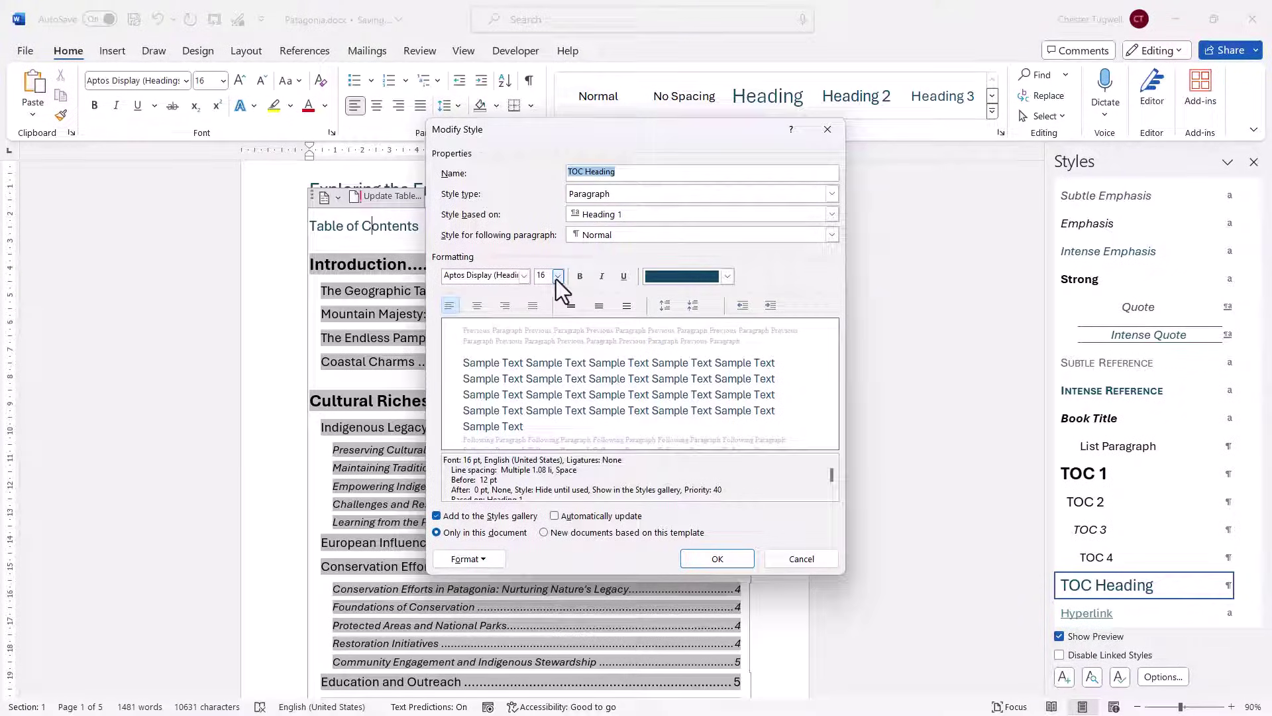
click(557, 276)
click(540, 395)
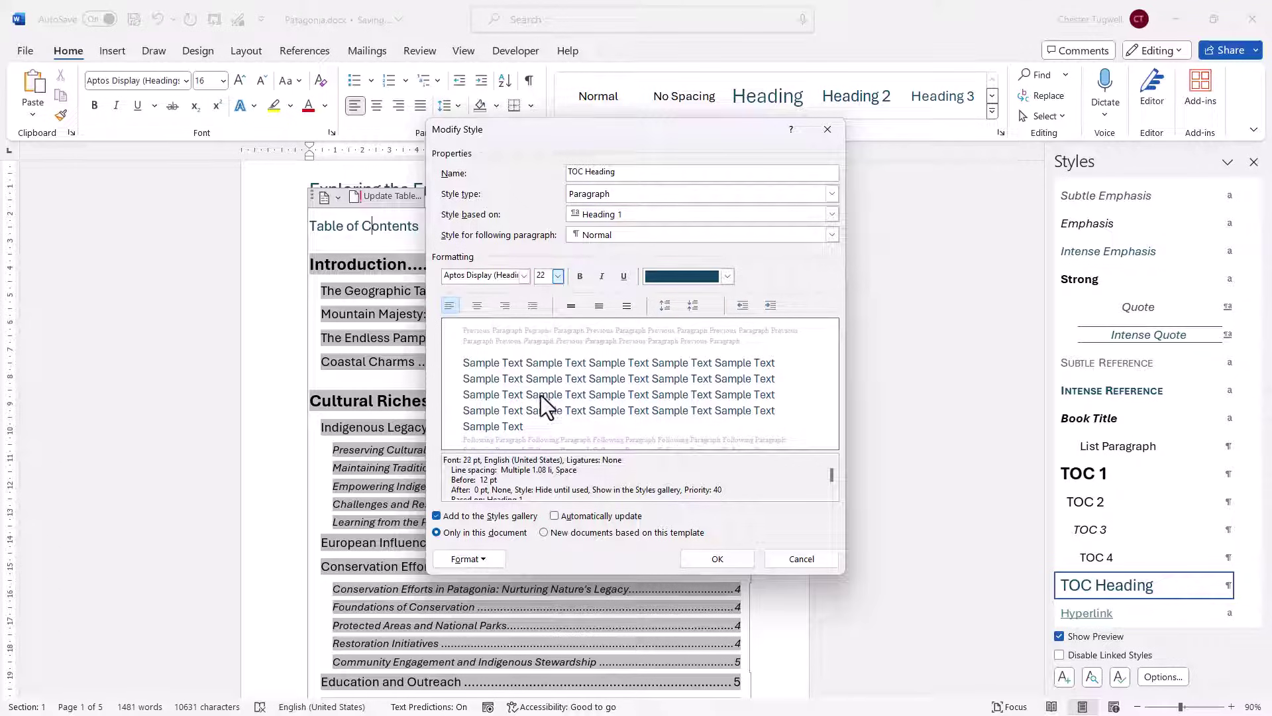
click(580, 277)
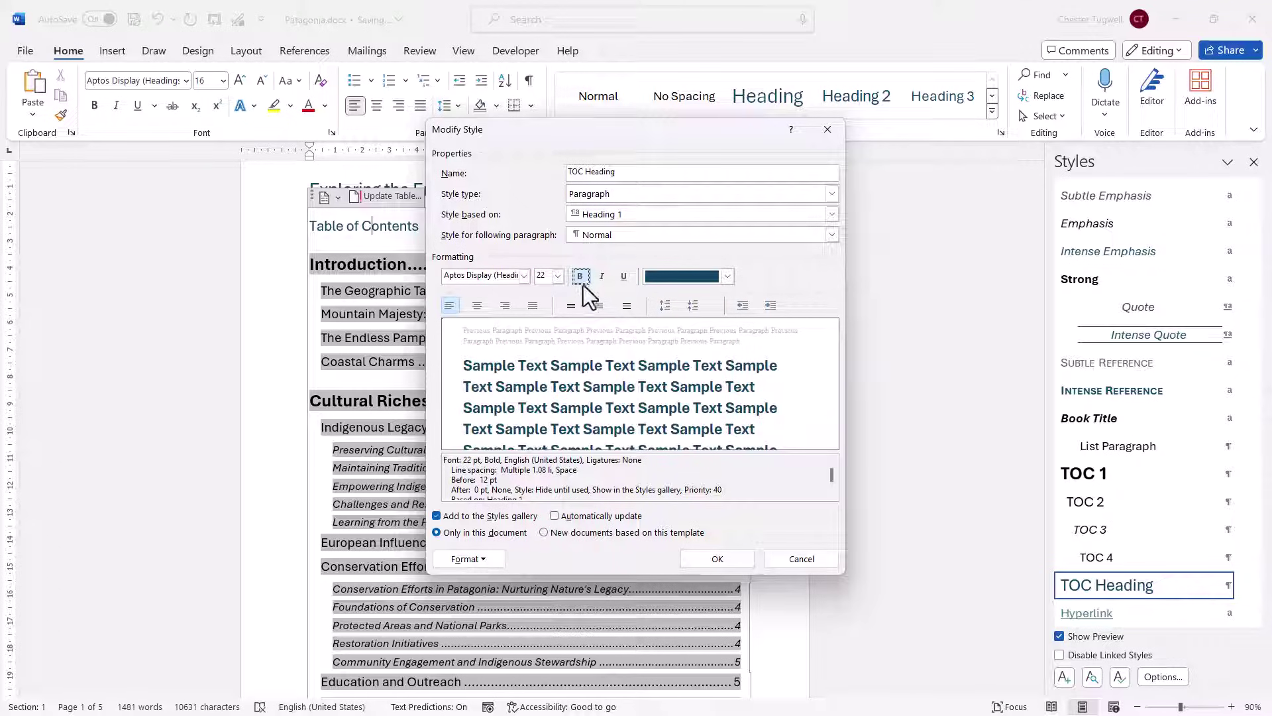
click(710, 557)
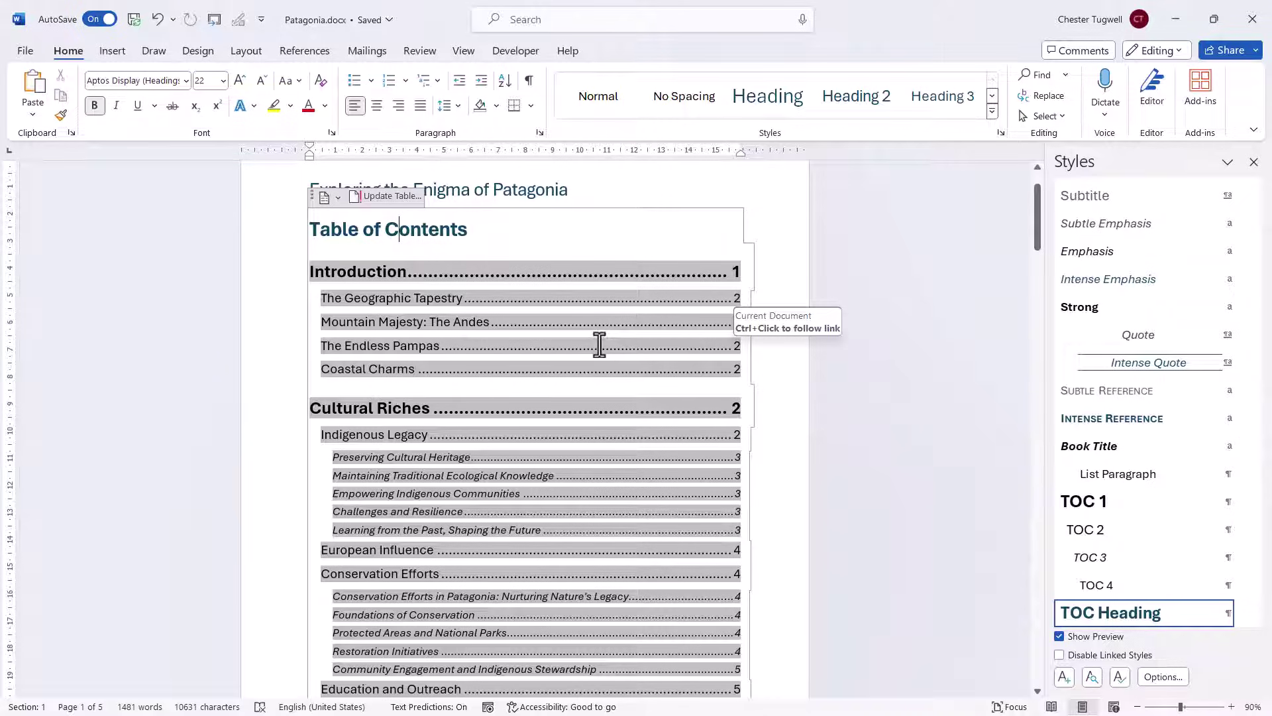
click(555, 320)
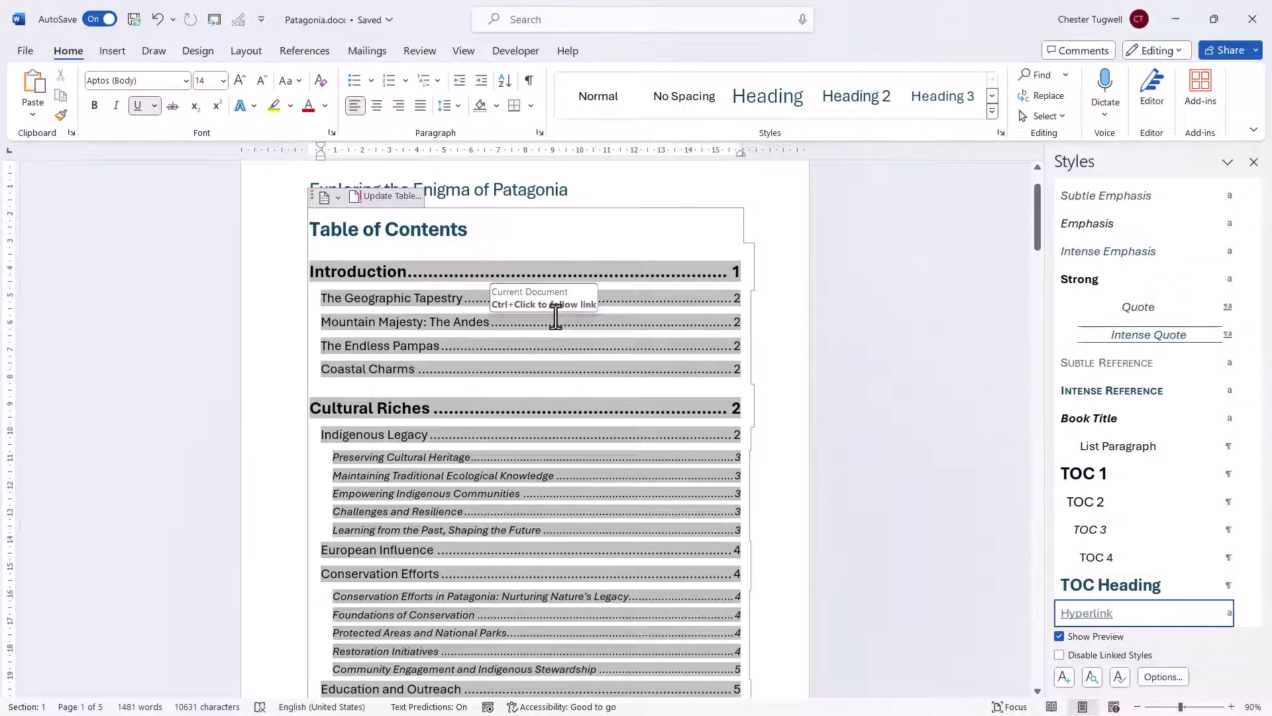
Regenerate the custom table of contents with dashed tab leaders, replacing the existing one.
click(320, 54)
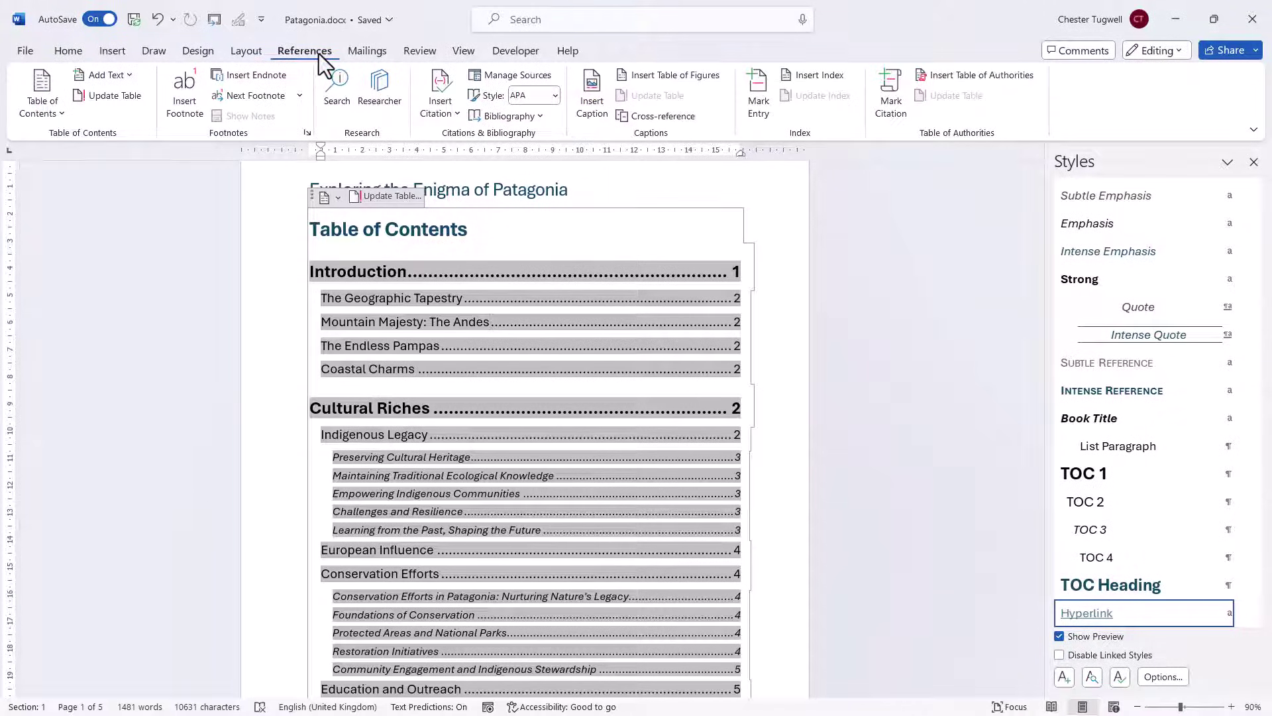
click(33, 106)
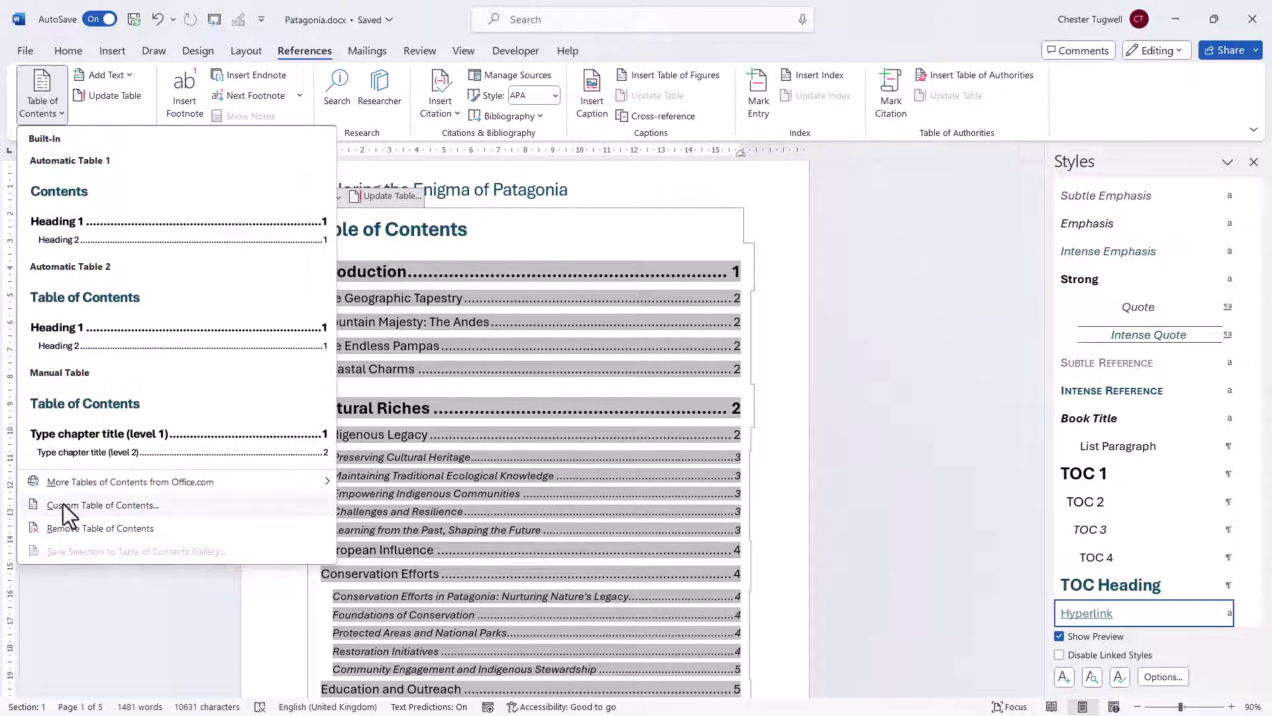
click(96, 505)
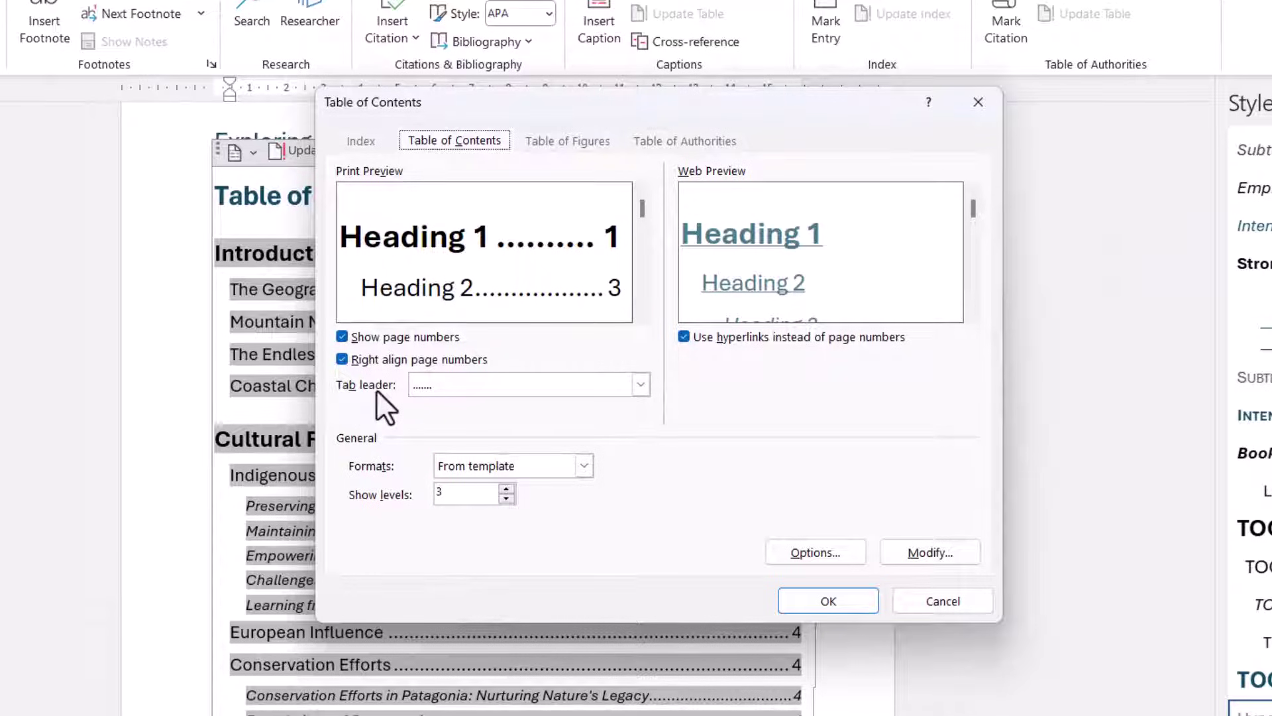
click(641, 385)
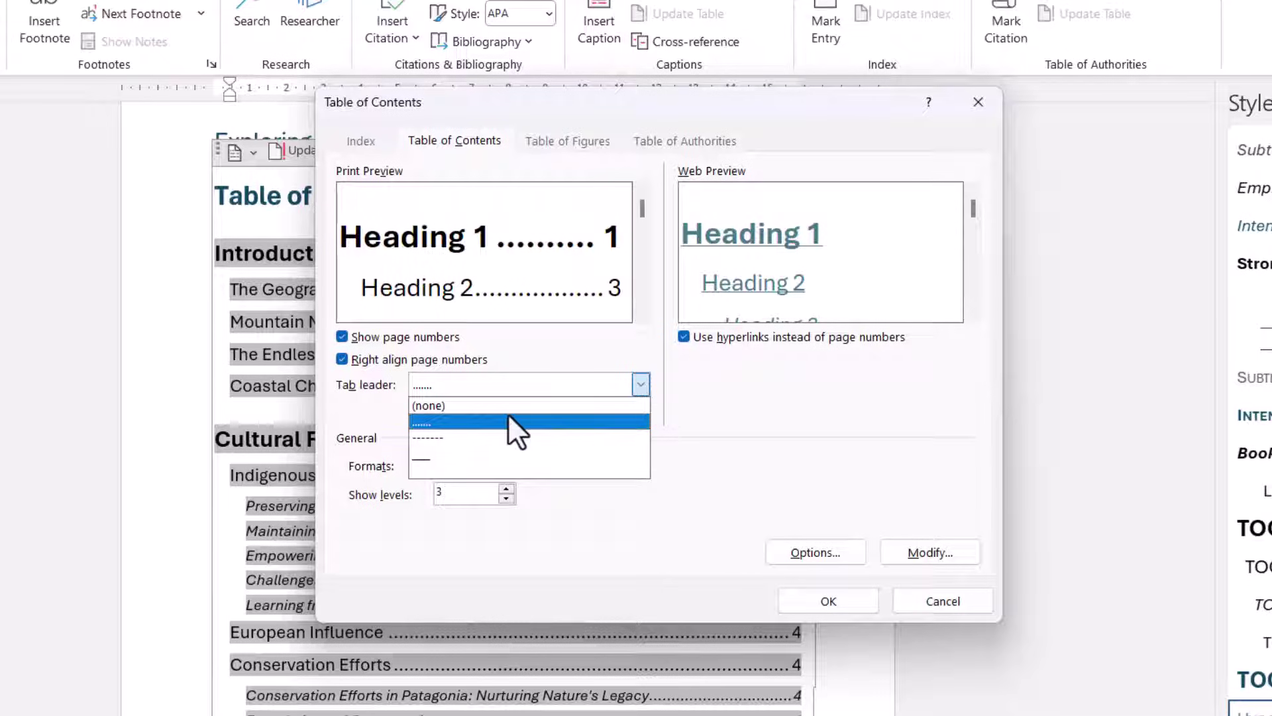
click(503, 407)
click(640, 385)
click(463, 438)
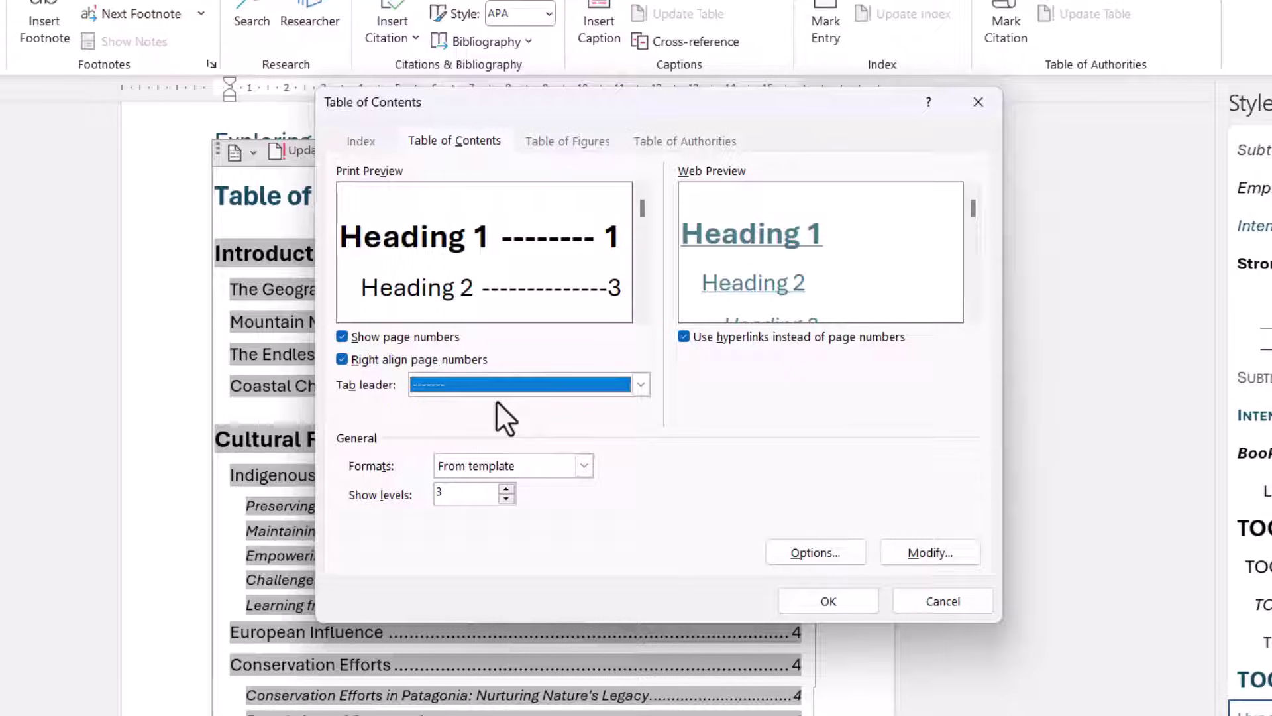
click(808, 601)
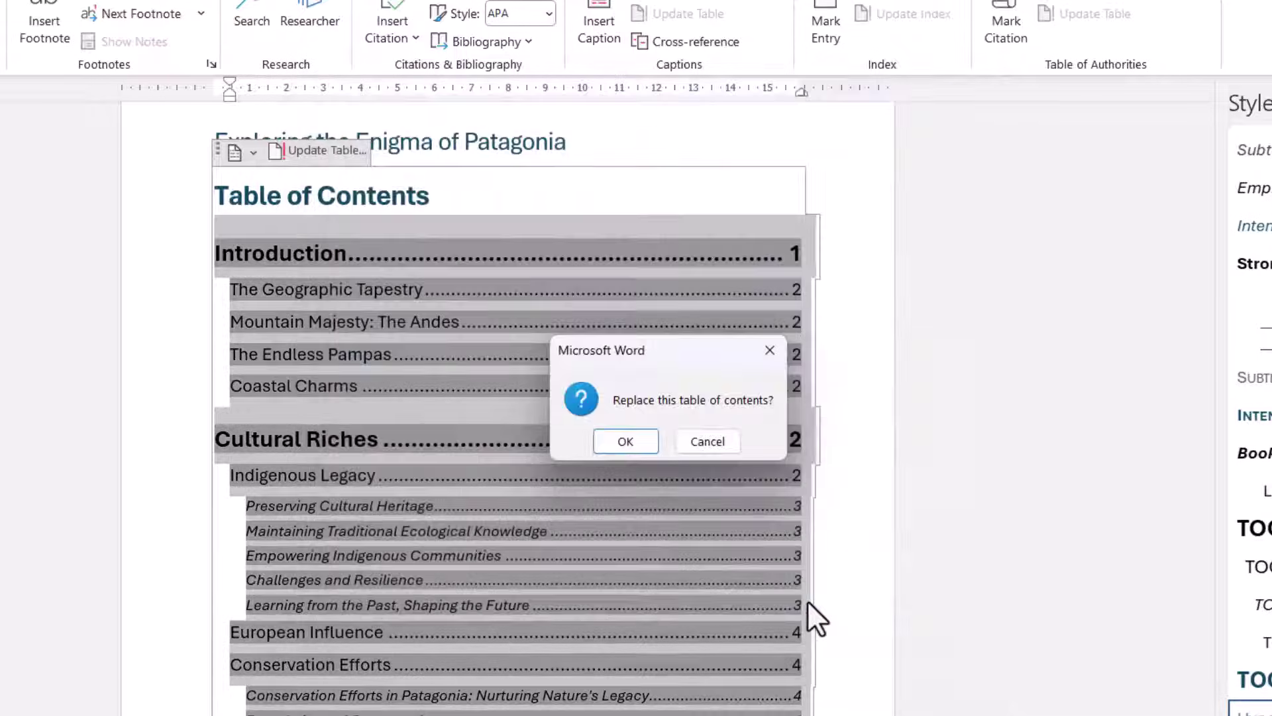
click(625, 442)
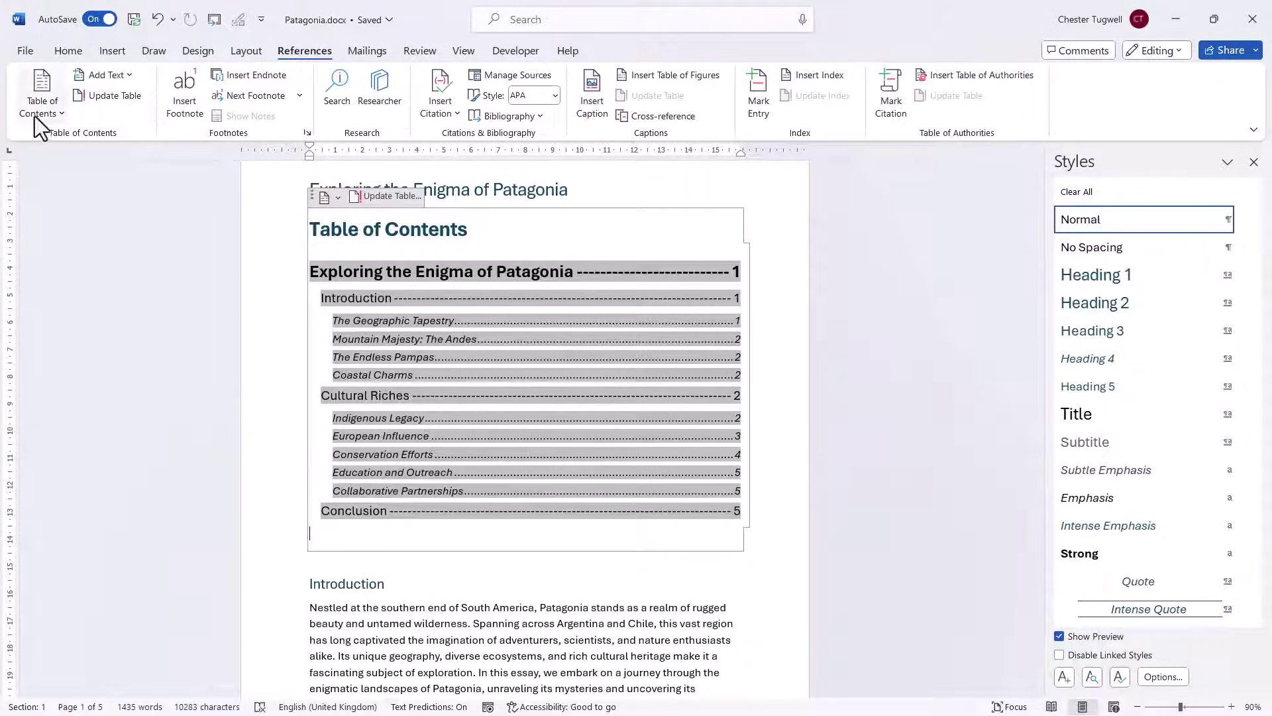
In the TOC options, clear Heading 1 and map Heading 2, 3 and 4 to levels 1–3.
click(47, 105)
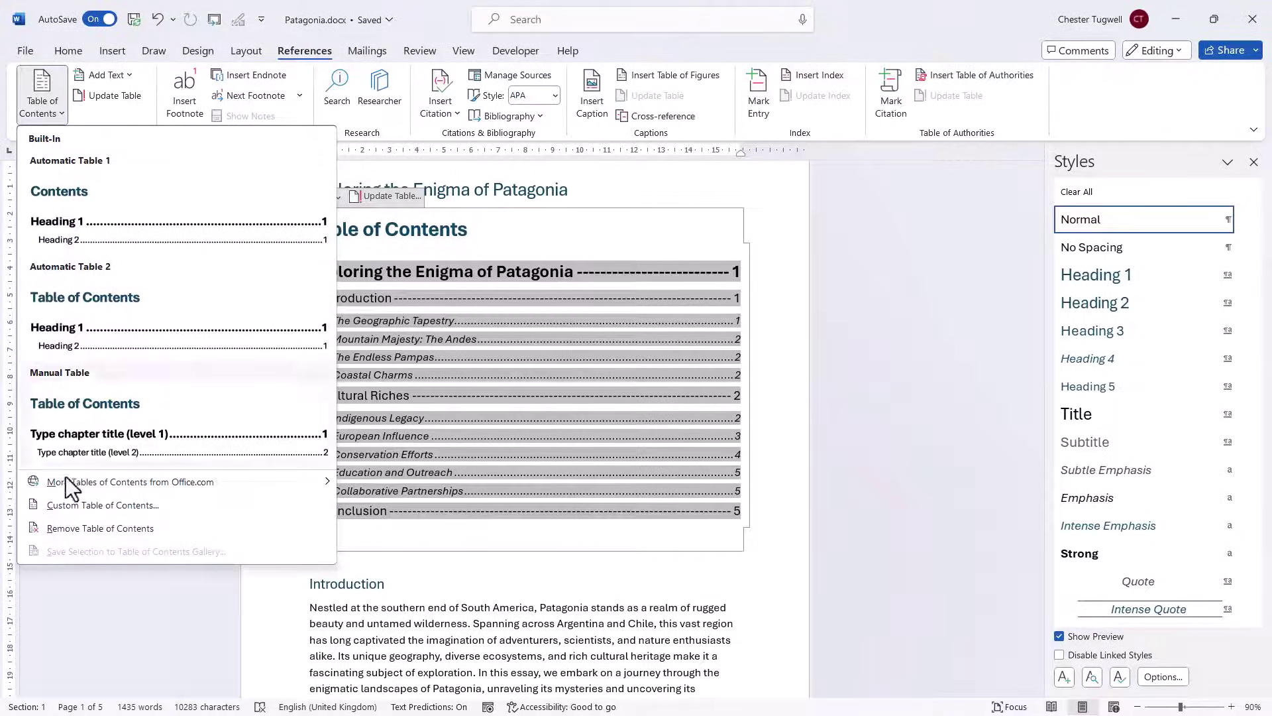
click(72, 505)
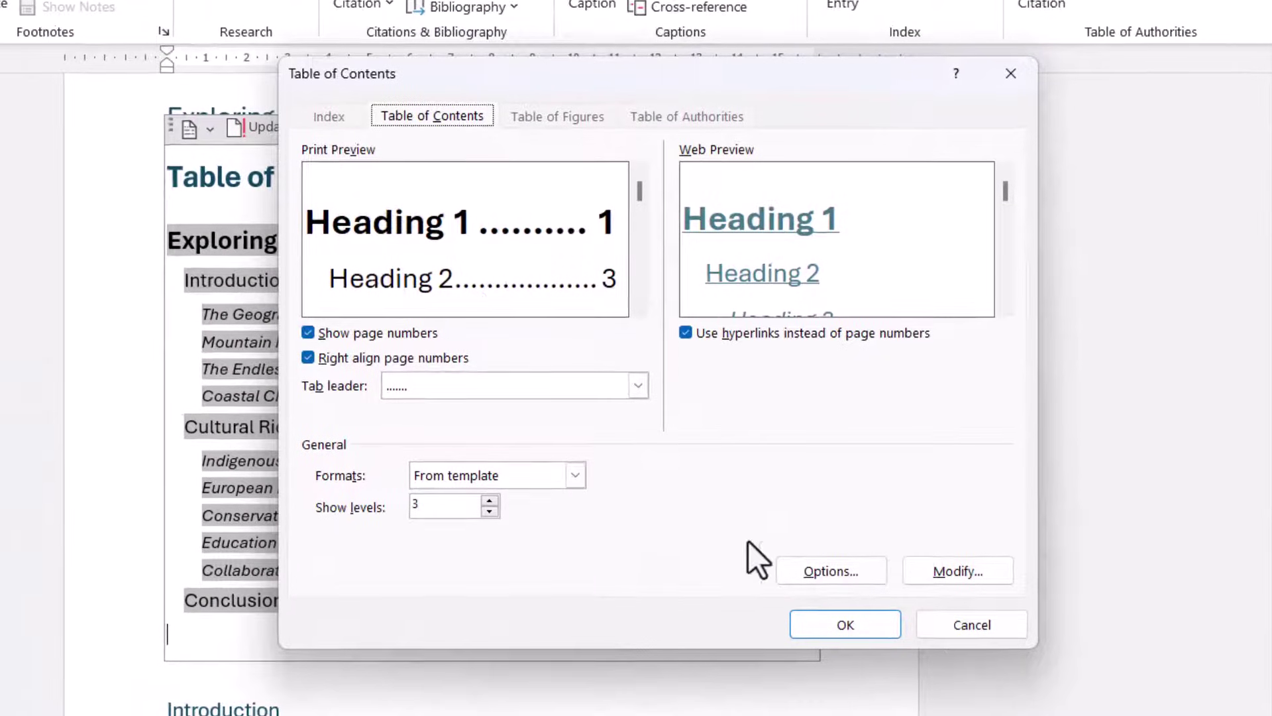
click(785, 565)
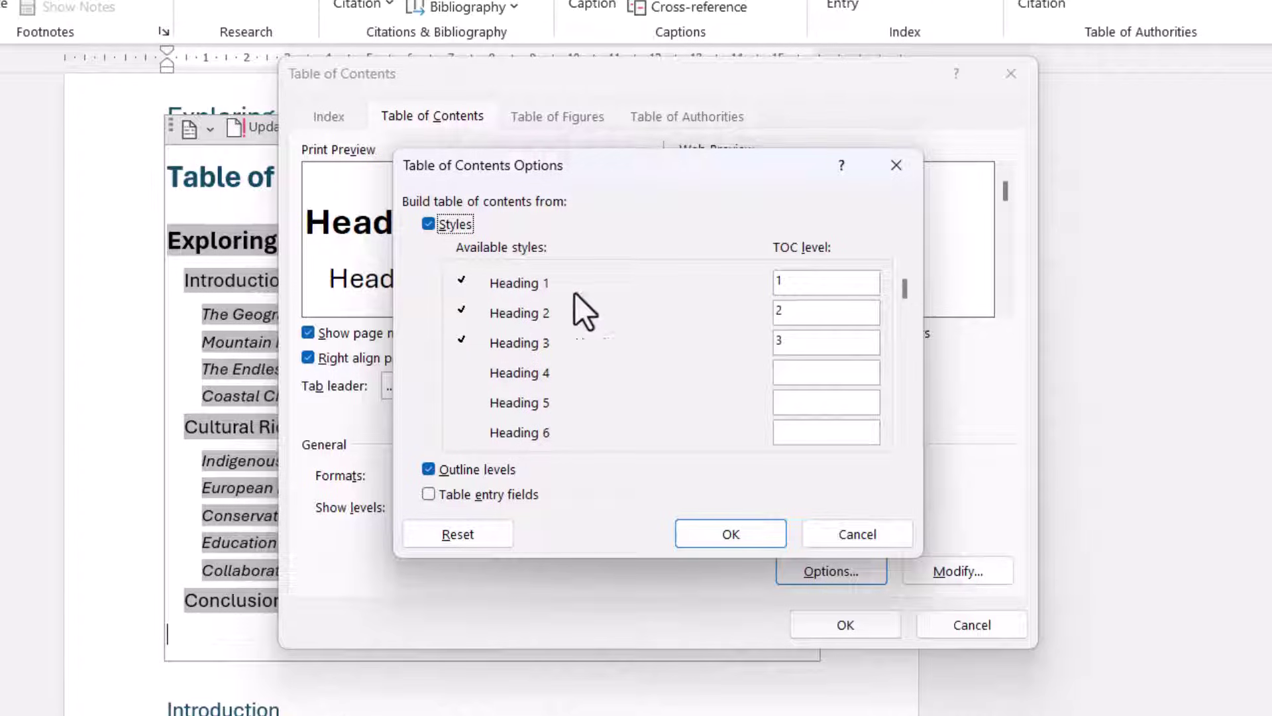
double_click(784, 283)
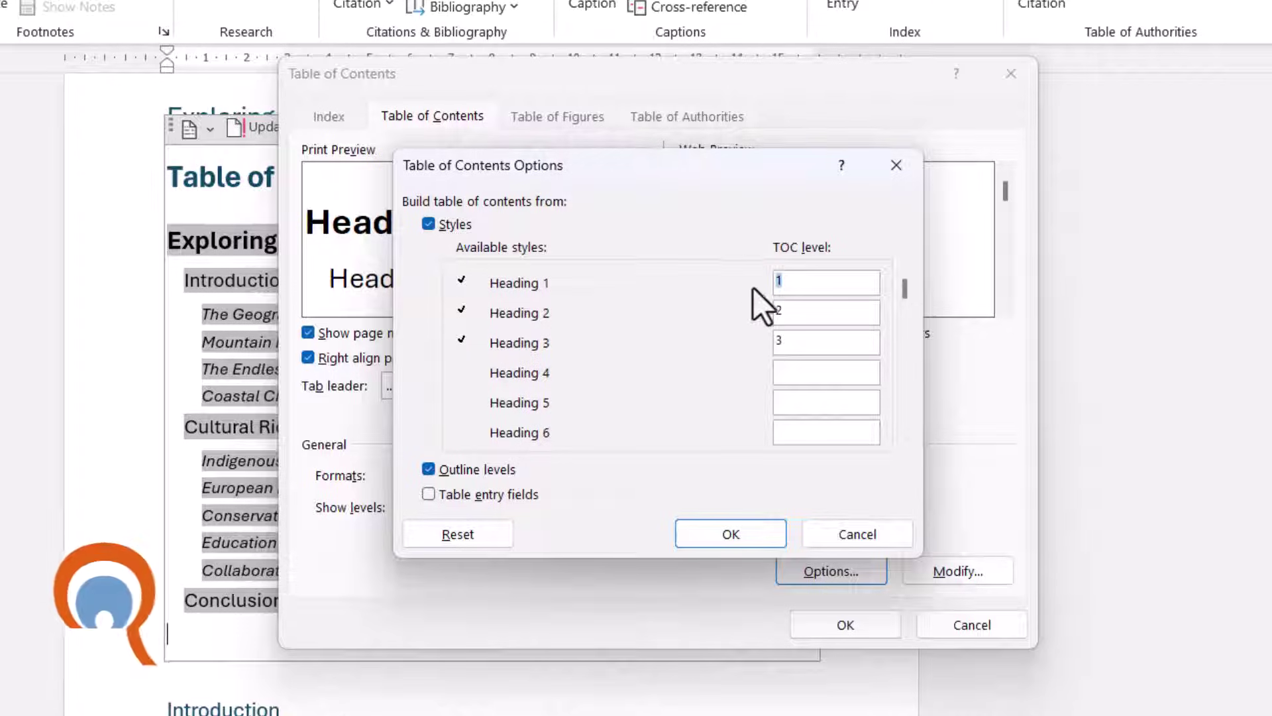
key(BackSpace)
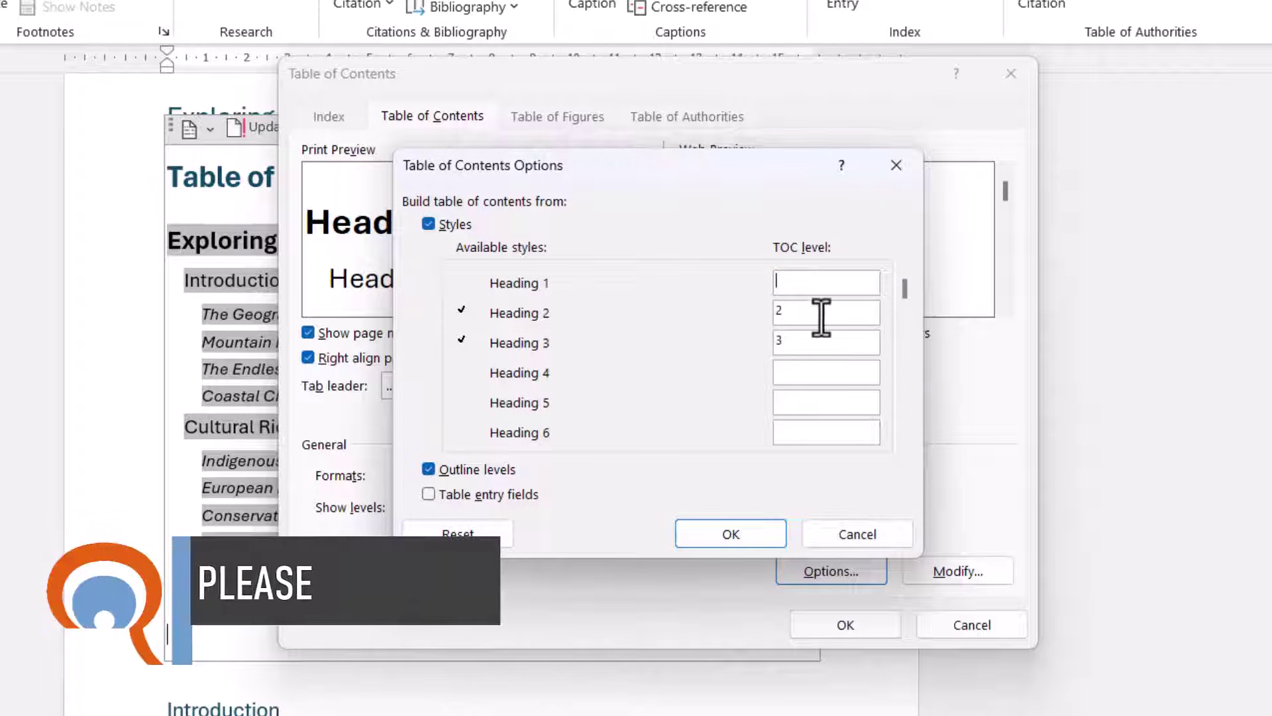
double_click(780, 311)
text(1)
double_click(798, 342)
text(2)
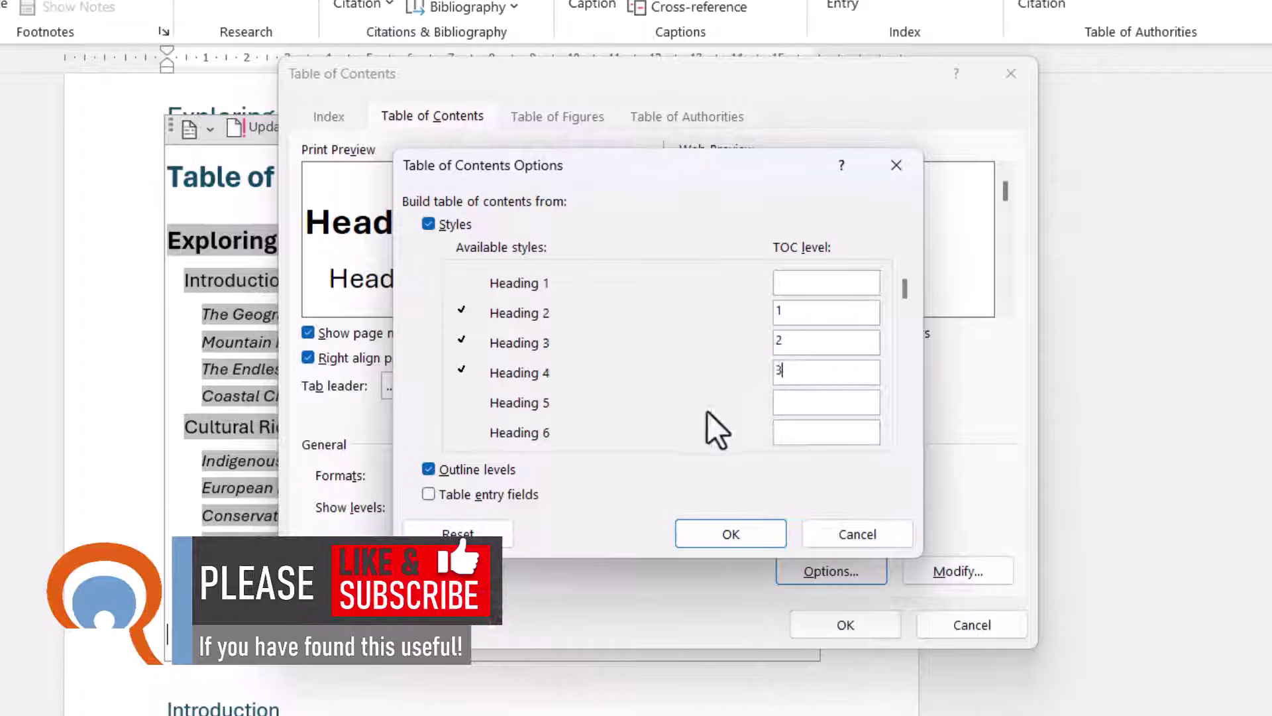
click(717, 523)
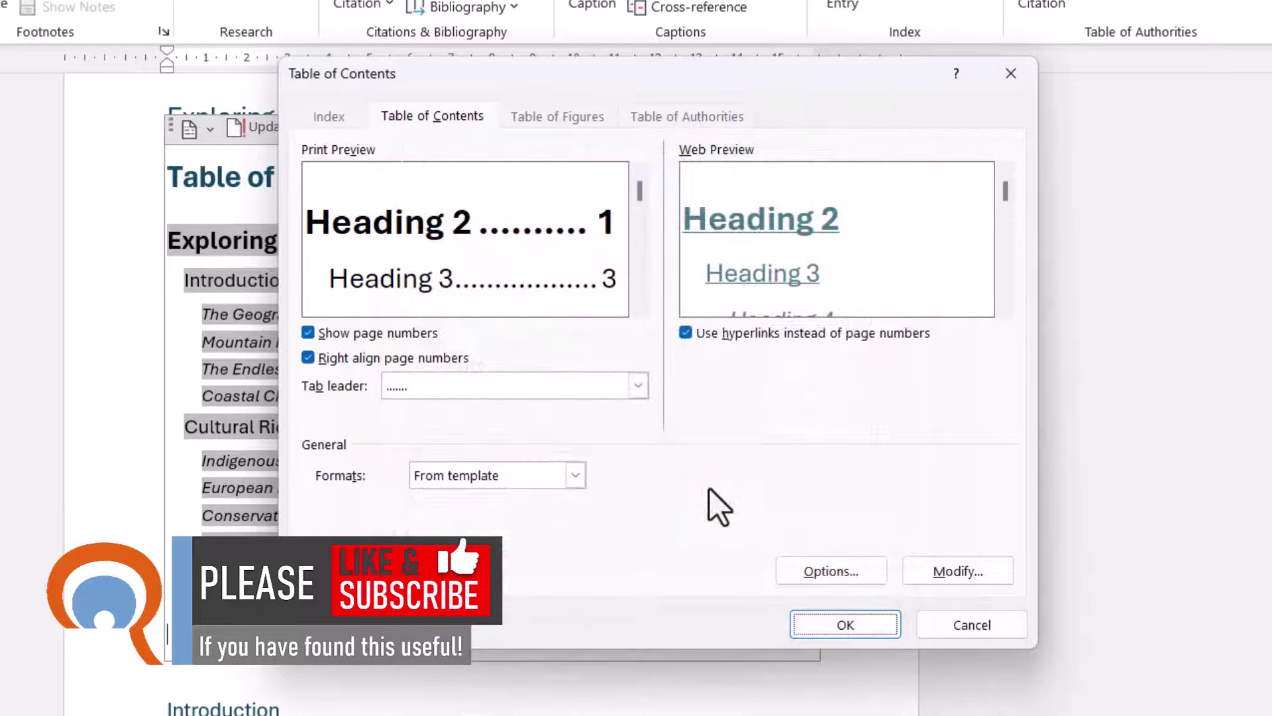
Apply dashed tab leaders and replace the existing table of contents with the Heading 2–4 version.
click(638, 386)
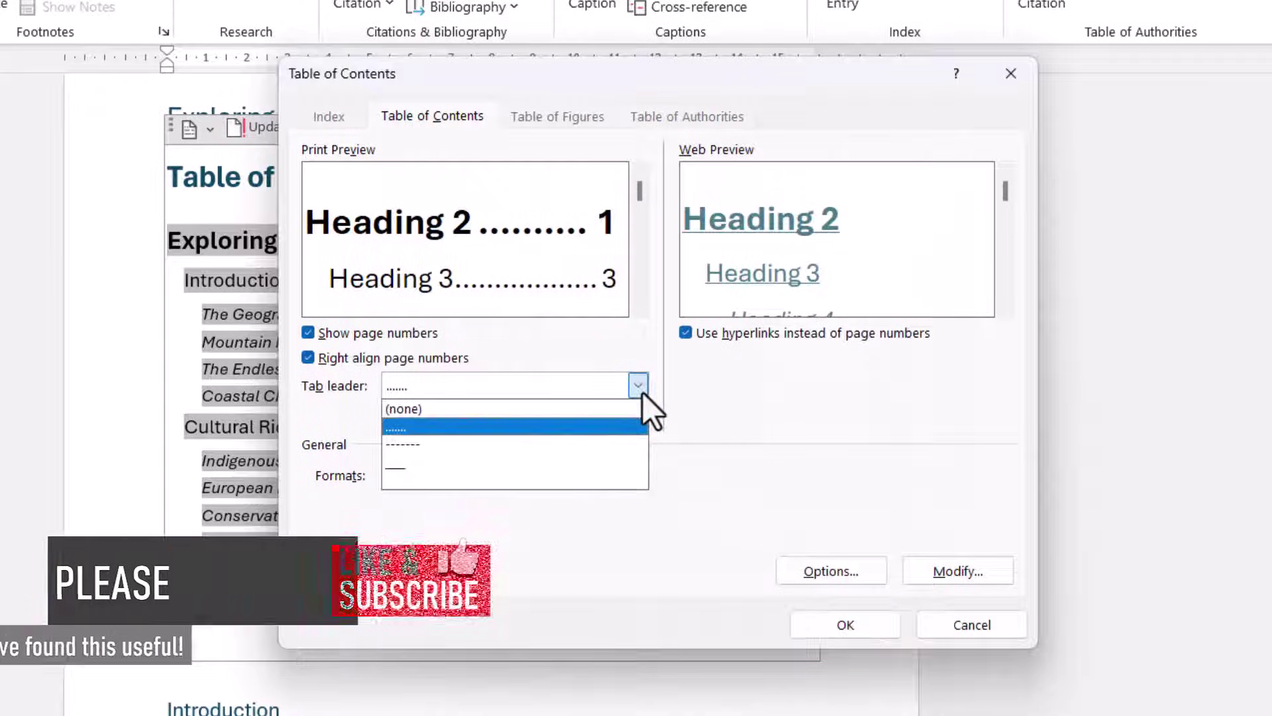
click(428, 443)
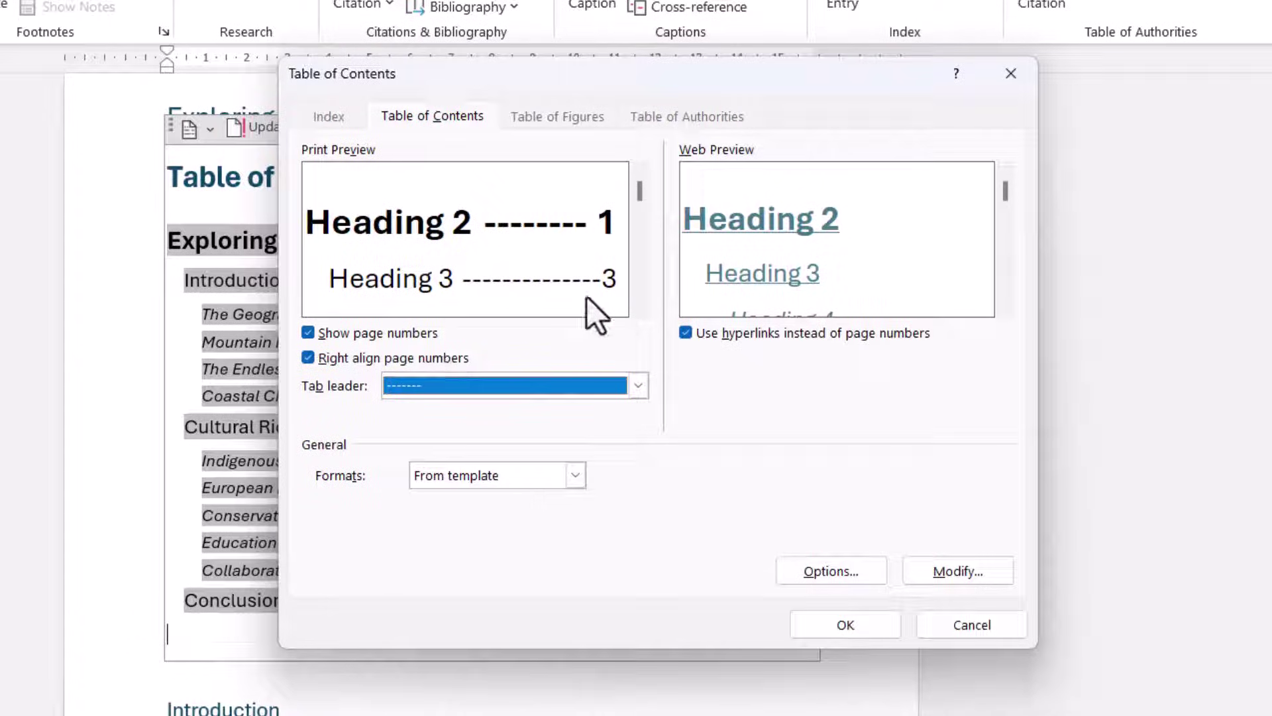
click(839, 623)
click(595, 450)
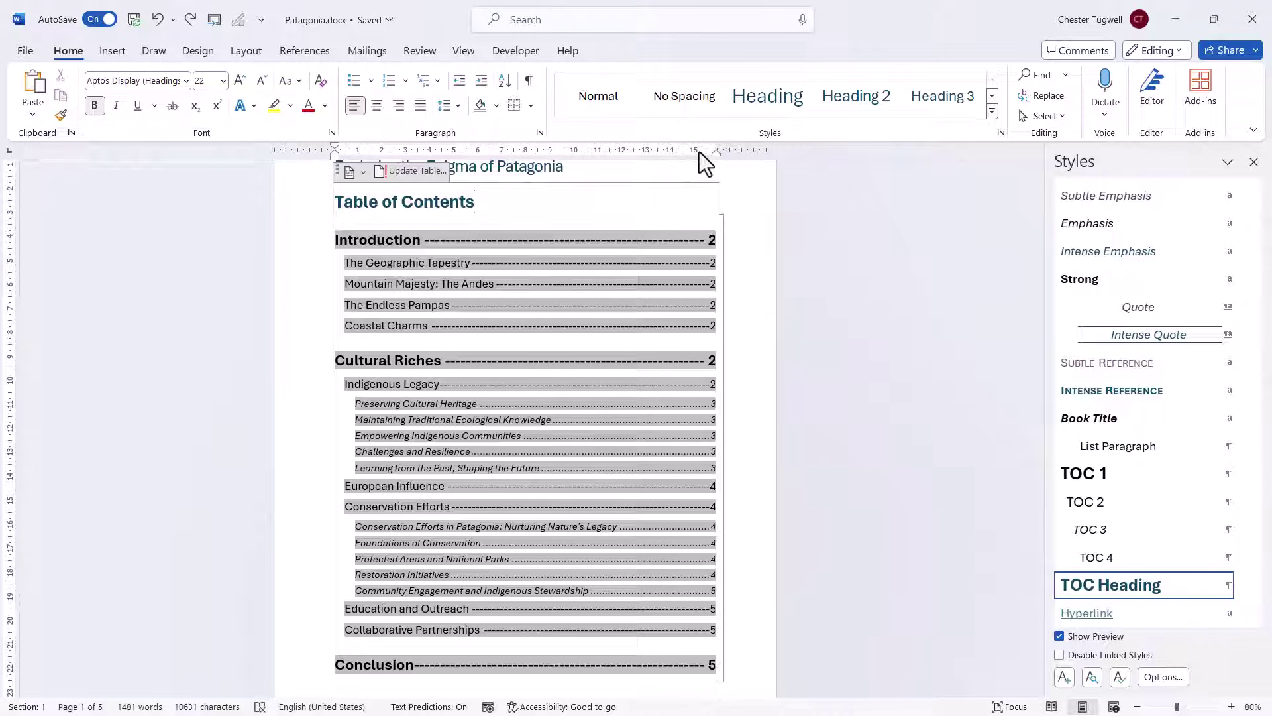
Select the whole table of contents and drag its right tab stop inward to about 13 cm.
click(463, 51)
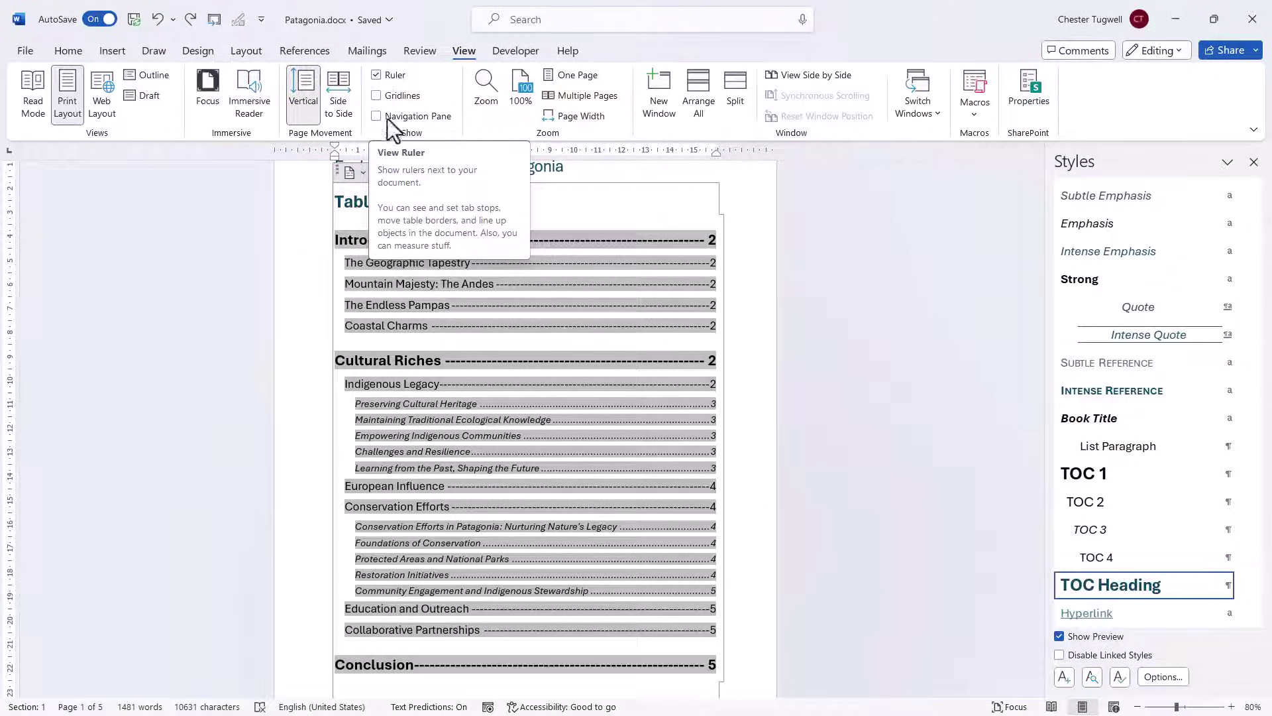
drag(332, 237, 714, 669)
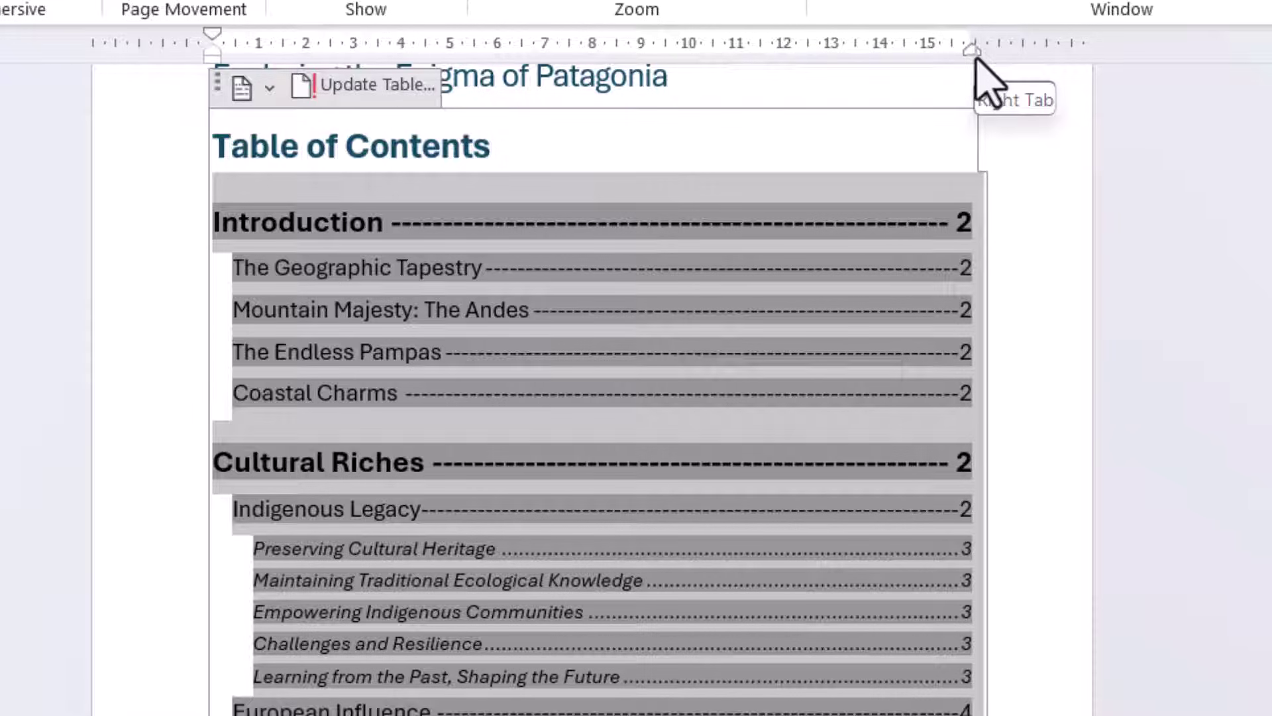
drag(973, 56, 881, 61)
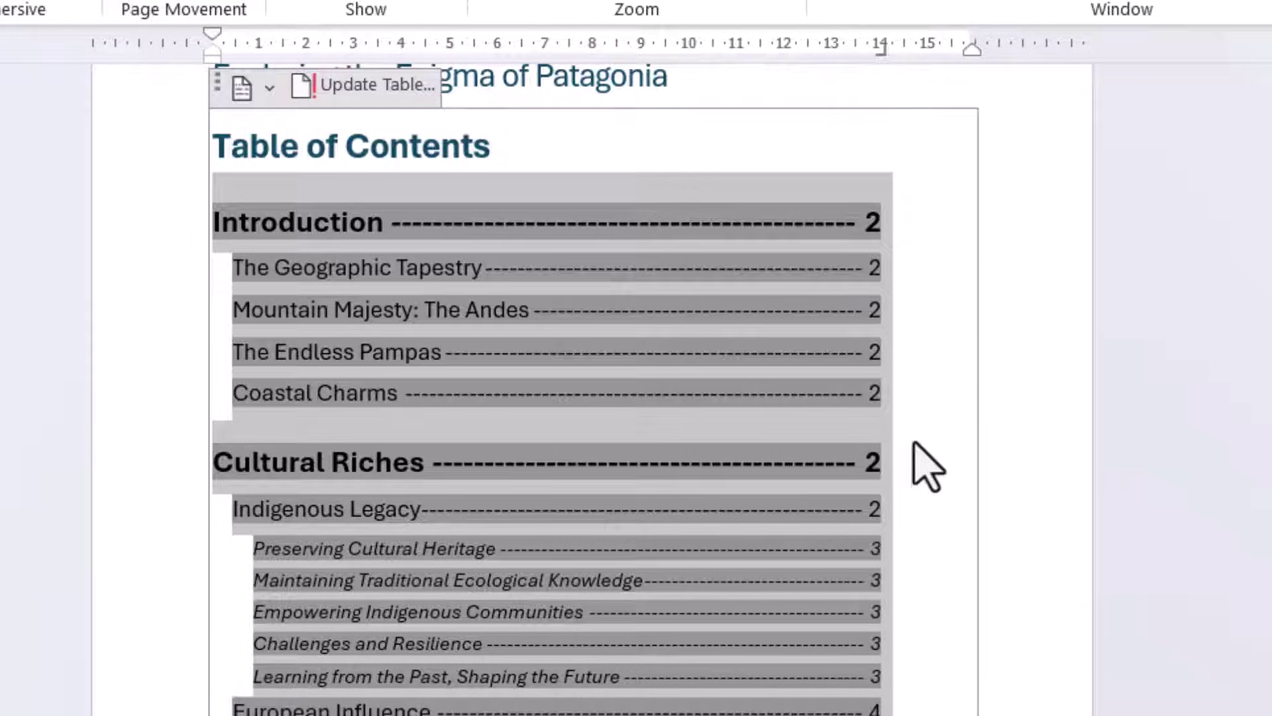
drag(881, 53, 826, 57)
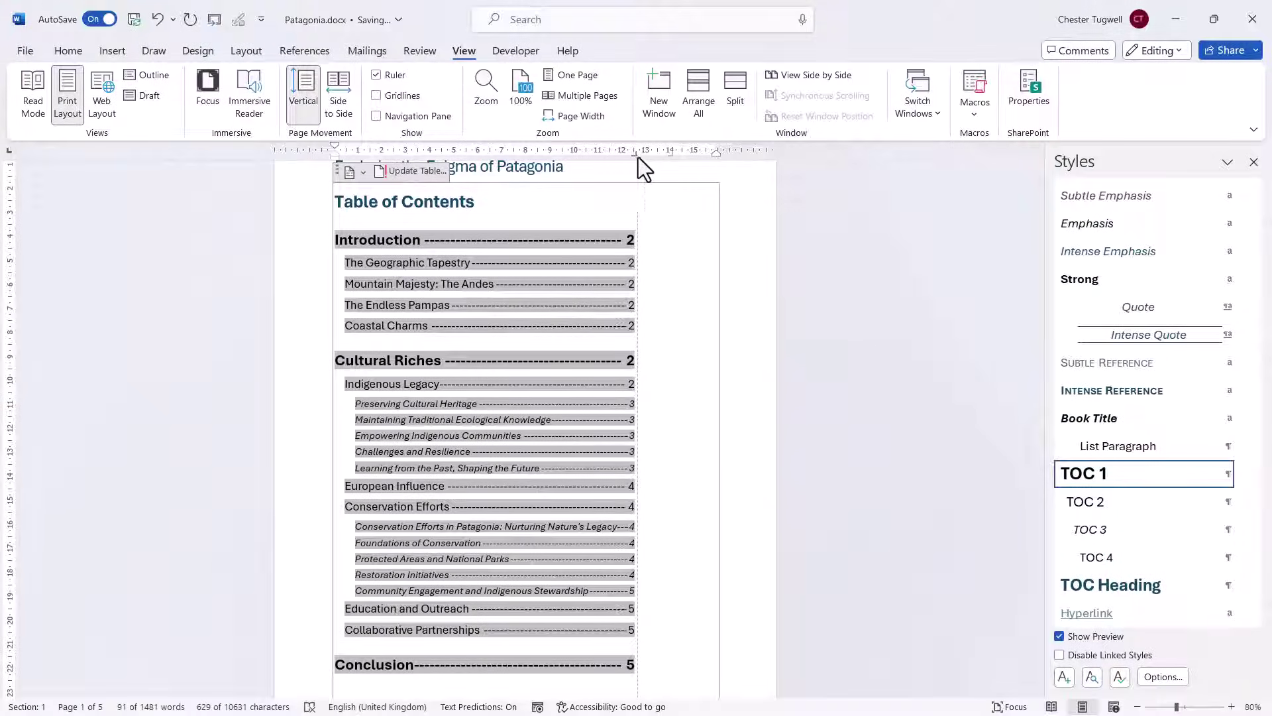